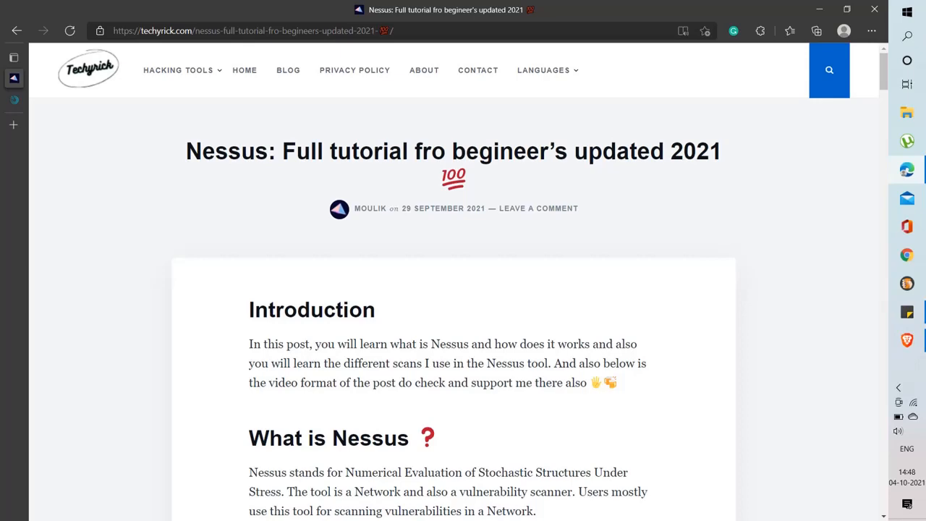
Scroll the Techyrick Nessus article to 'How to install nessus tool' and its NESSUS DOWNLOAD button
{"action": "scroll", "coordinate": [645, 323], "scroll_direction": "down", "scroll_amount": 3}
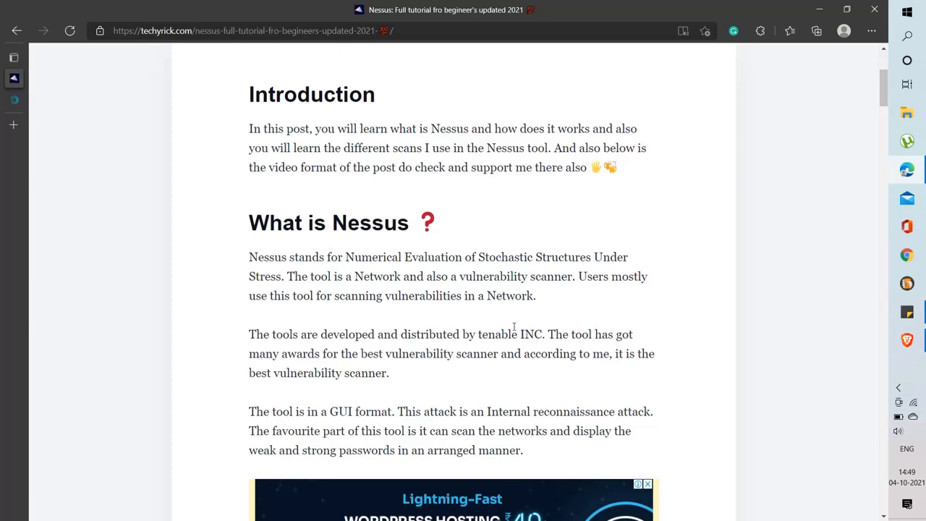
{"action": "scroll", "coordinate": [515, 327], "scroll_direction": "down", "scroll_amount": 3}
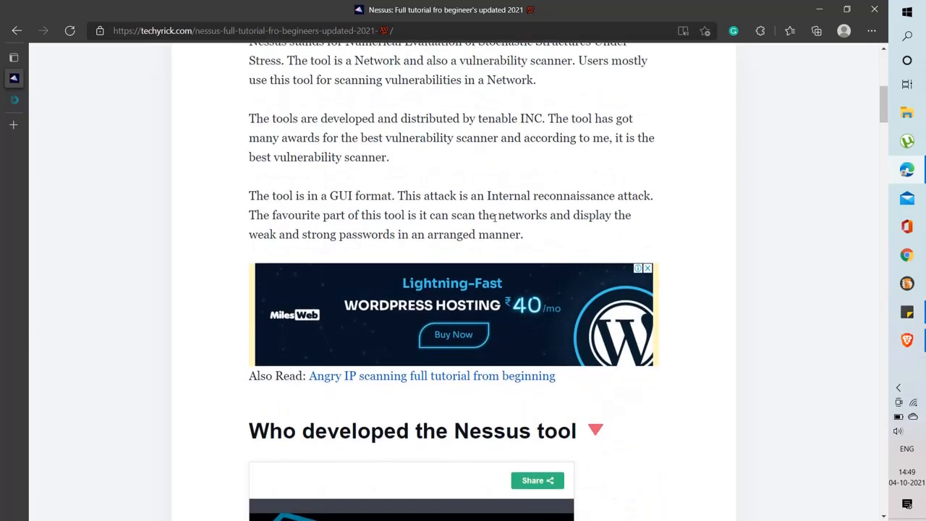
{"action": "scroll", "coordinate": [496, 215], "scroll_direction": "up", "scroll_amount": 1}
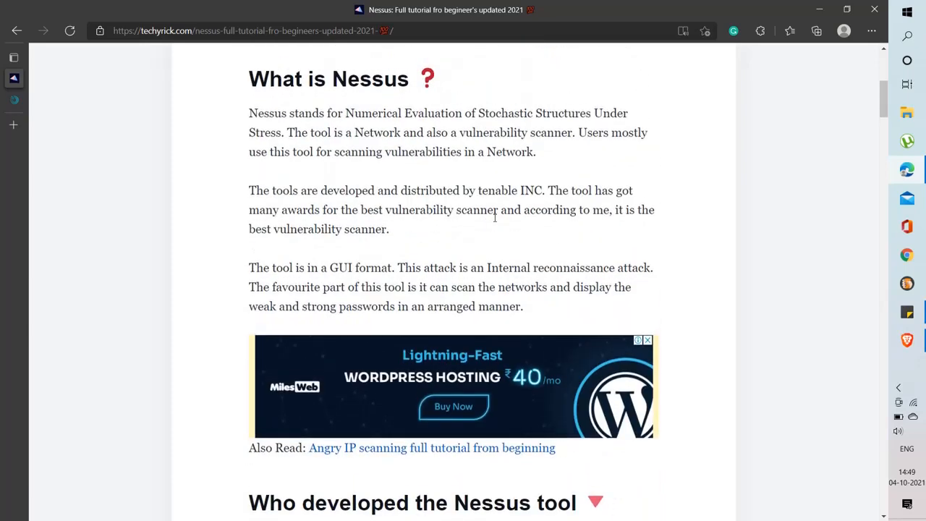
{"action": "scroll", "coordinate": [496, 216], "scroll_direction": "down", "scroll_amount": 6}
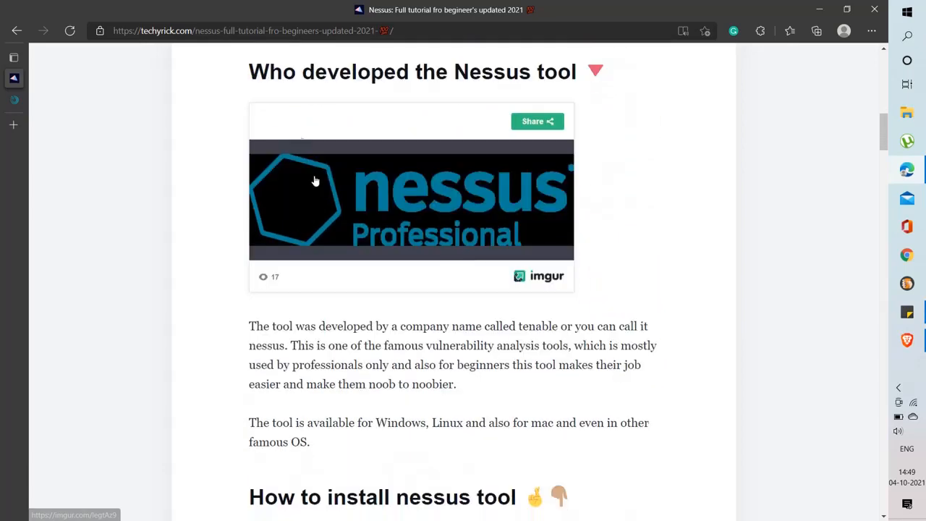
{"action": "scroll", "coordinate": [463, 211], "scroll_direction": "down", "scroll_amount": 5}
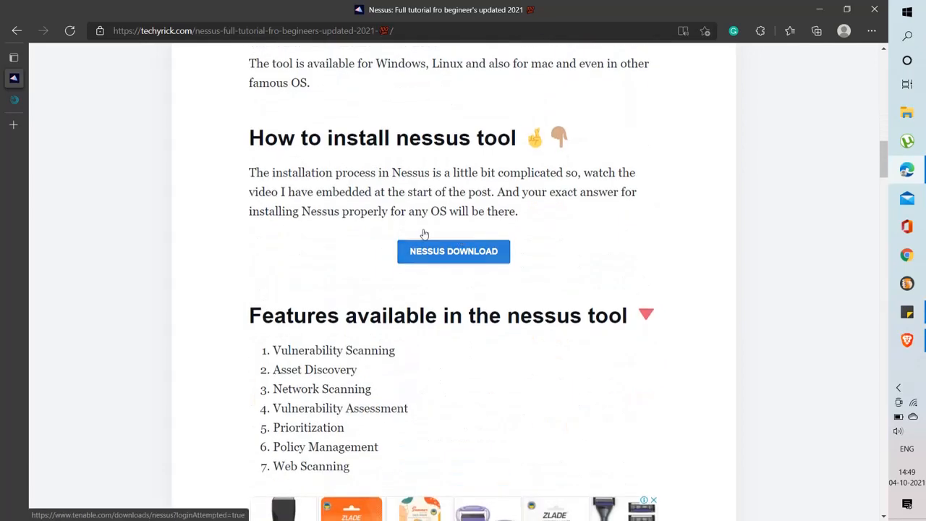
Open Tenable's Nessus 8.15.2 downloads list and try the 32-bit Windows installer link
{"action": "left_click", "coordinate": [459, 254]}
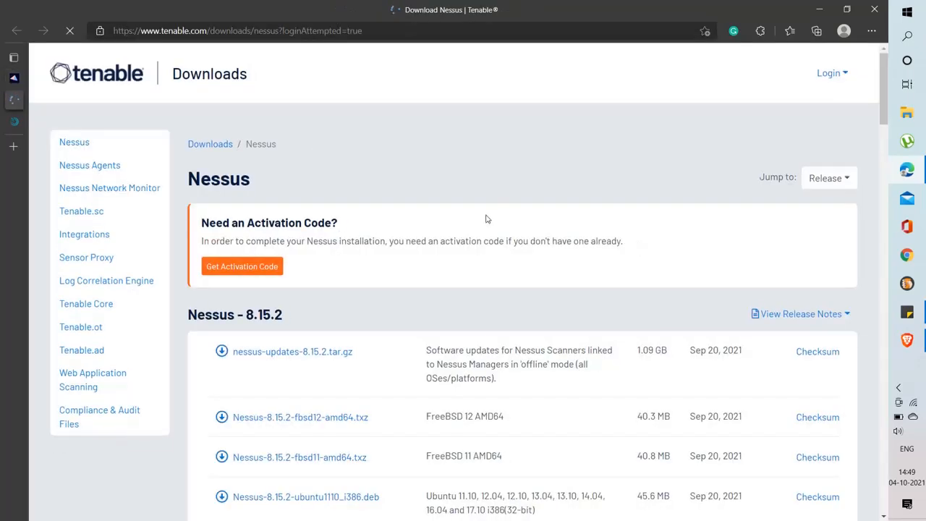
{"action": "scroll", "coordinate": [487, 211], "scroll_direction": "down", "scroll_amount": 2}
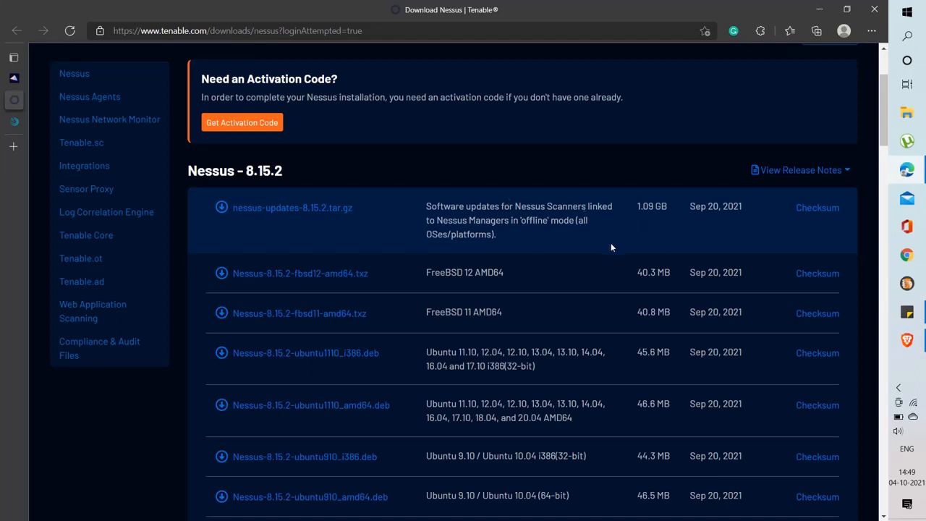
{"action": "scroll", "coordinate": [579, 289], "scroll_direction": "down", "scroll_amount": 2}
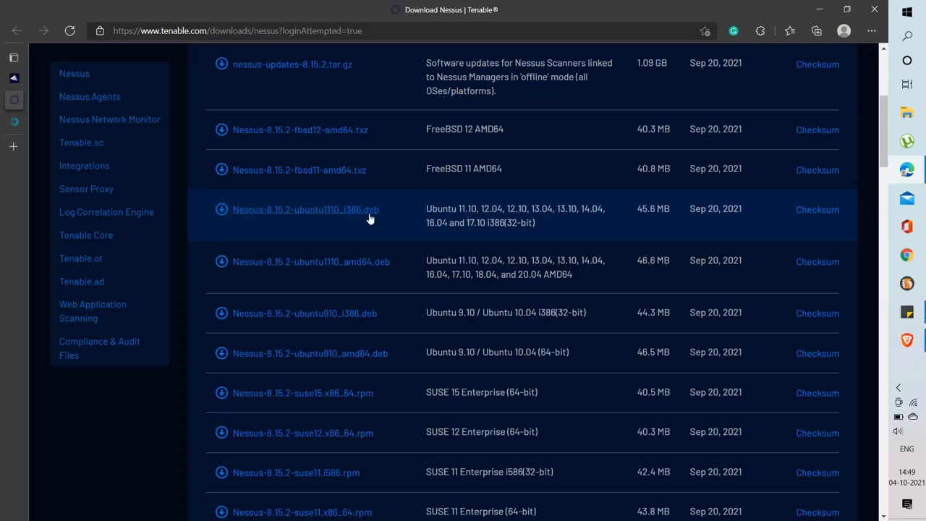
{"action": "scroll", "coordinate": [384, 239], "scroll_direction": "down", "scroll_amount": 2}
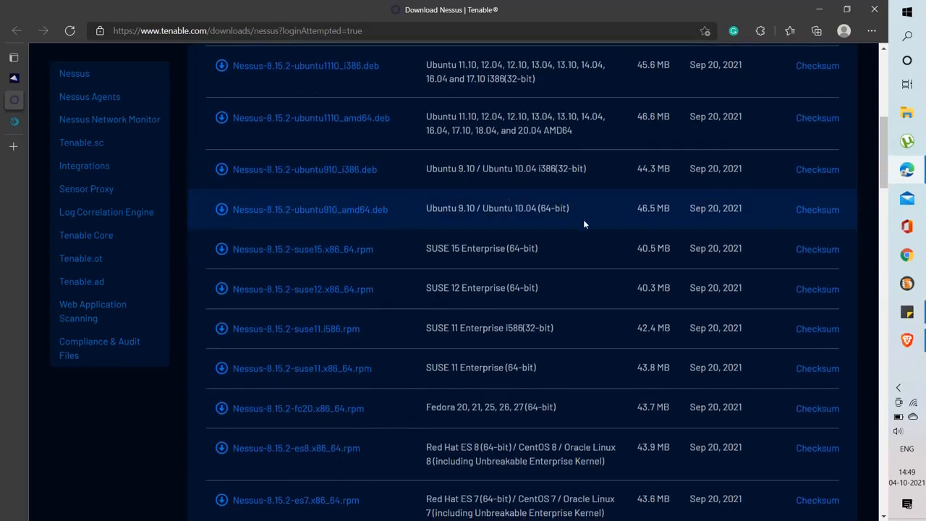
{"action": "scroll", "coordinate": [583, 221], "scroll_direction": "down", "scroll_amount": 10}
{"action": "scroll", "coordinate": [616, 202], "scroll_direction": "up", "scroll_amount": 2}
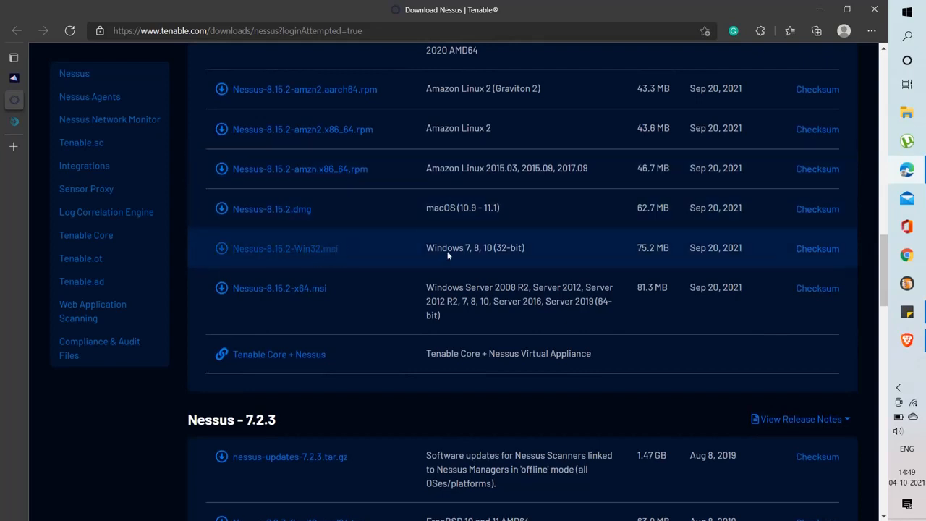
{"action": "left_click", "coordinate": [294, 253]}
{"action": "left_click", "coordinate": [916, 40]}
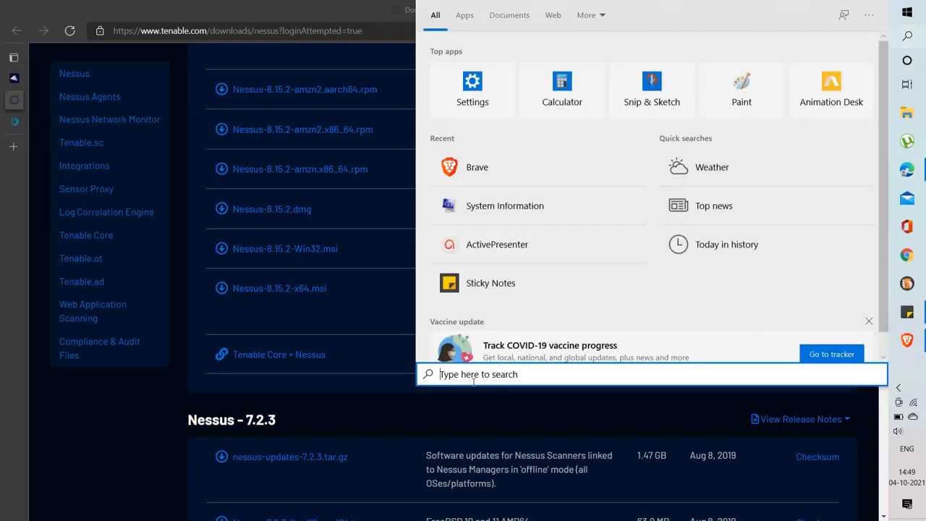
{"action": "type", "text": "info"}
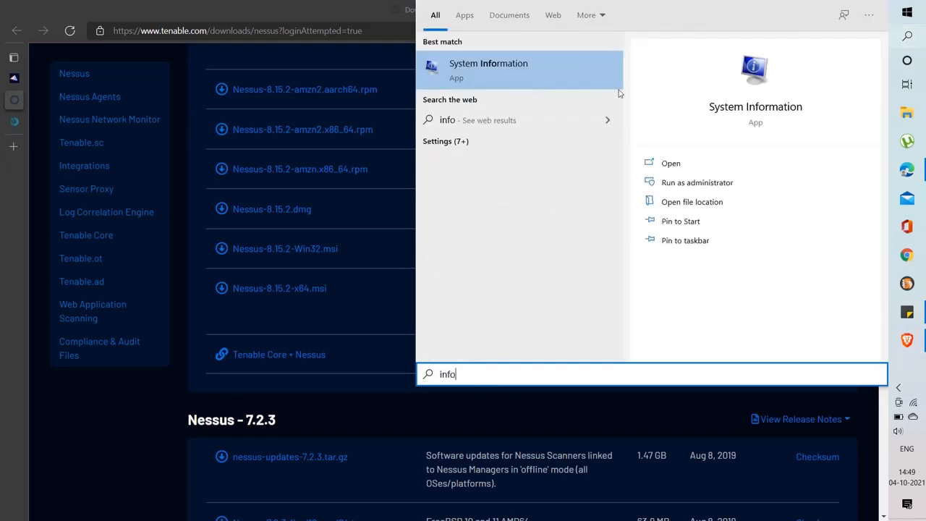
{"action": "left_click", "coordinate": [557, 86]}
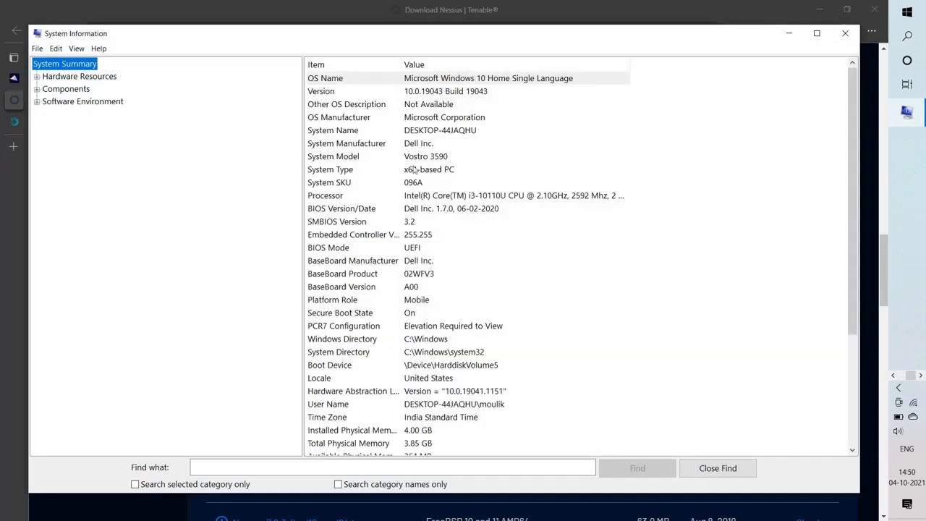
{"action": "left_click", "coordinate": [414, 170]}
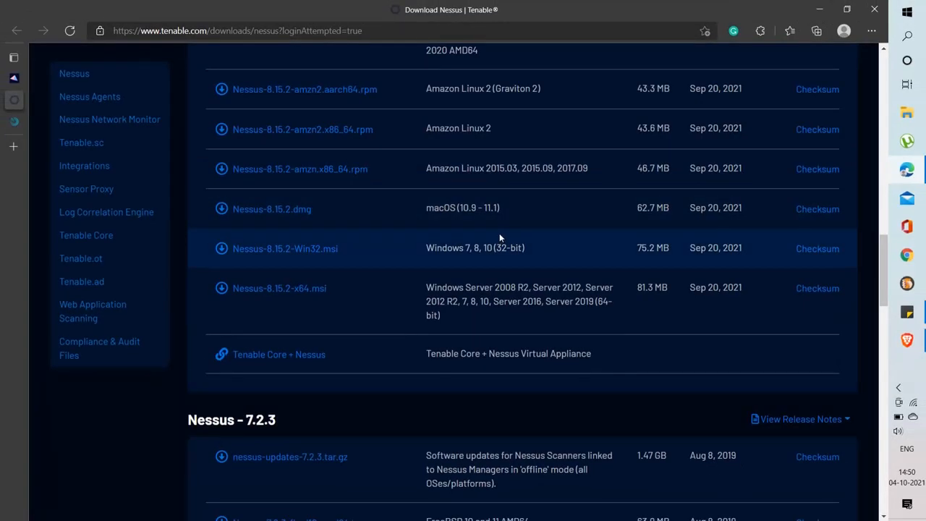
Try the Nessus-8.15.2-Win32.msi link and highlight its Windows 7, 8, 10 (32-bit) description
{"action": "left_click", "coordinate": [306, 255]}
{"action": "left_click_drag", "start_coordinate": [425, 248], "coordinate": [563, 253]}
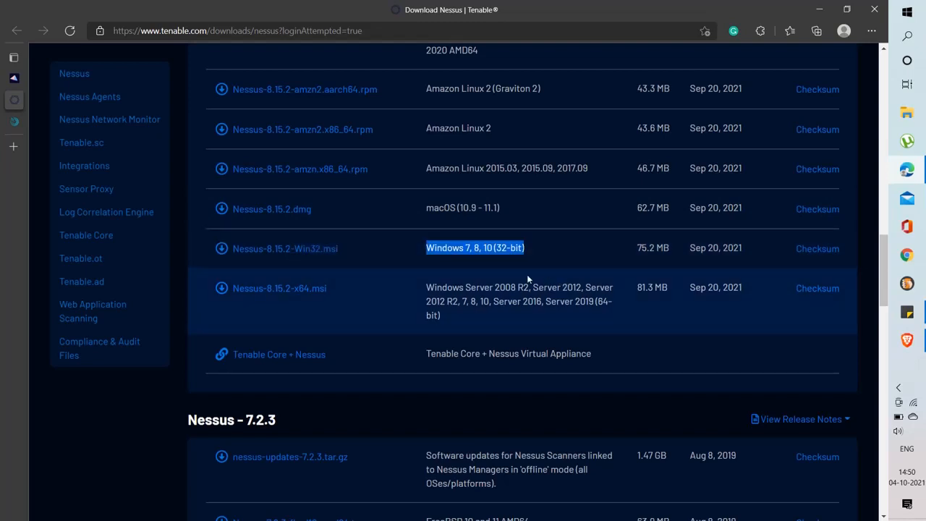
{"action": "scroll", "coordinate": [452, 272], "scroll_direction": "up", "scroll_amount": 15}
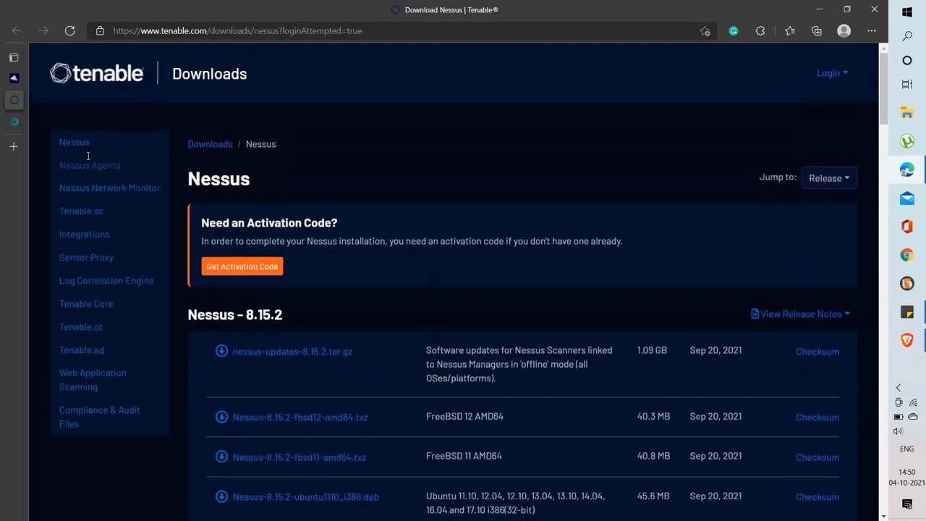
{"action": "mouse_move", "coordinate": [41, 121]}
{"action": "scroll", "coordinate": [452, 177], "scroll_direction": "down", "scroll_amount": 8}
{"action": "scroll", "coordinate": [453, 177], "scroll_direction": "down", "scroll_amount": 7}
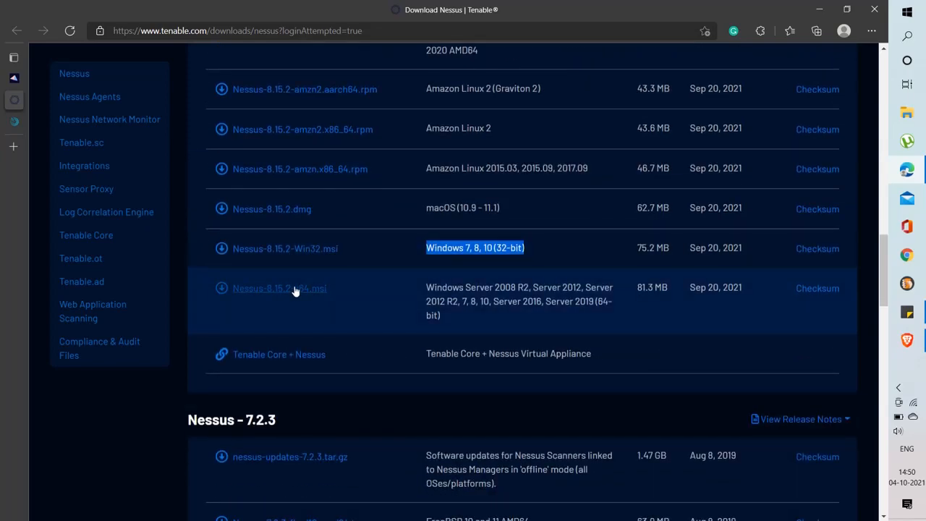
{"action": "scroll", "coordinate": [463, 265], "scroll_direction": "up", "scroll_amount": 15}
{"action": "scroll", "coordinate": [302, 327], "scroll_direction": "down", "scroll_amount": 2}
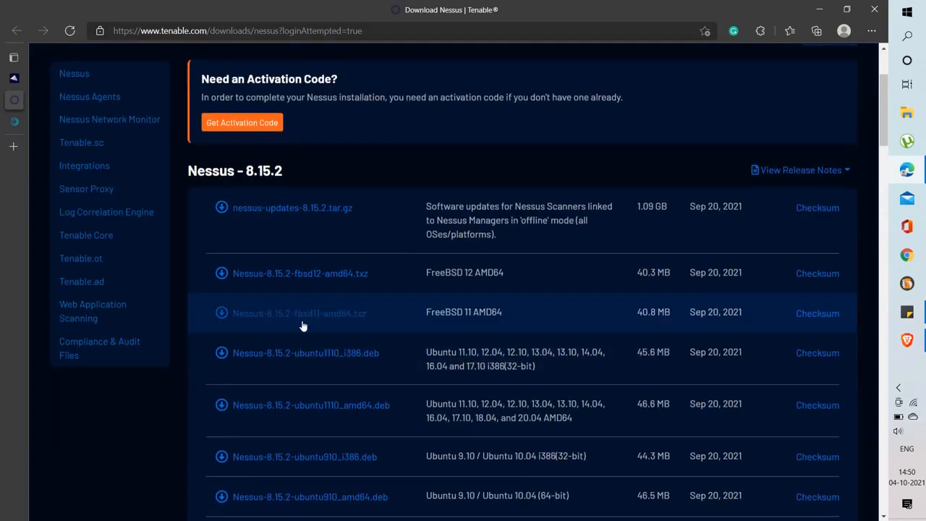
{"action": "scroll", "coordinate": [303, 326], "scroll_direction": "down", "scroll_amount": 13}
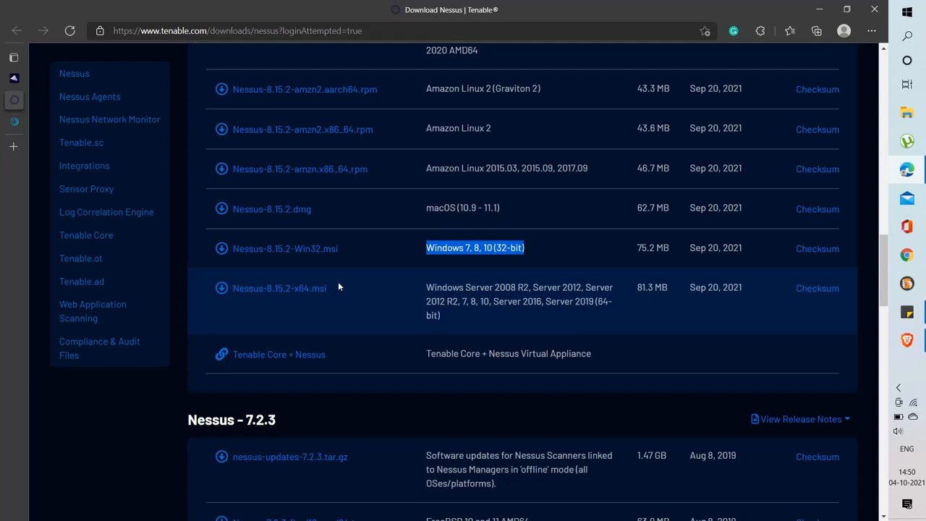
Compare the Nessus login and download tabs, then choose the Nessus-8.15.2-x64.msi installer
{"action": "left_click", "coordinate": [378, 255]}
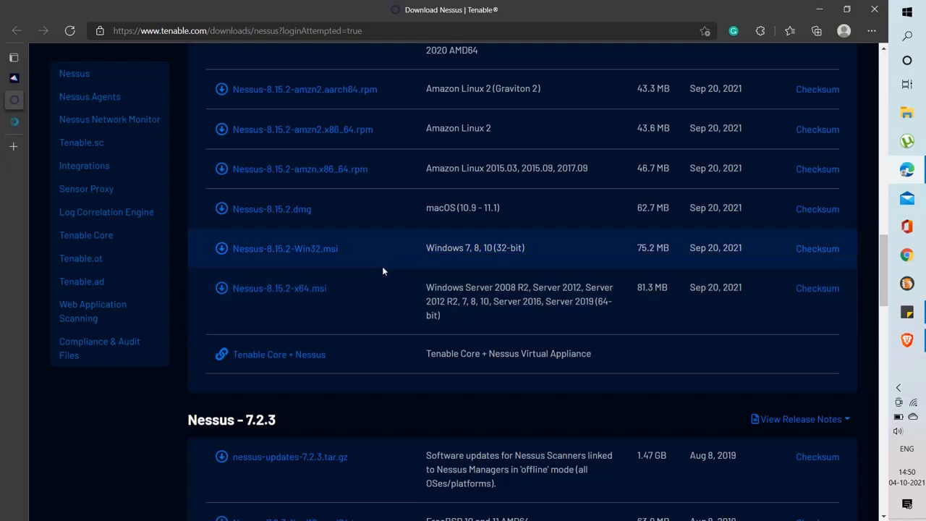
{"action": "triple_click", "coordinate": [382, 269]}
{"action": "left_click", "coordinate": [16, 121]}
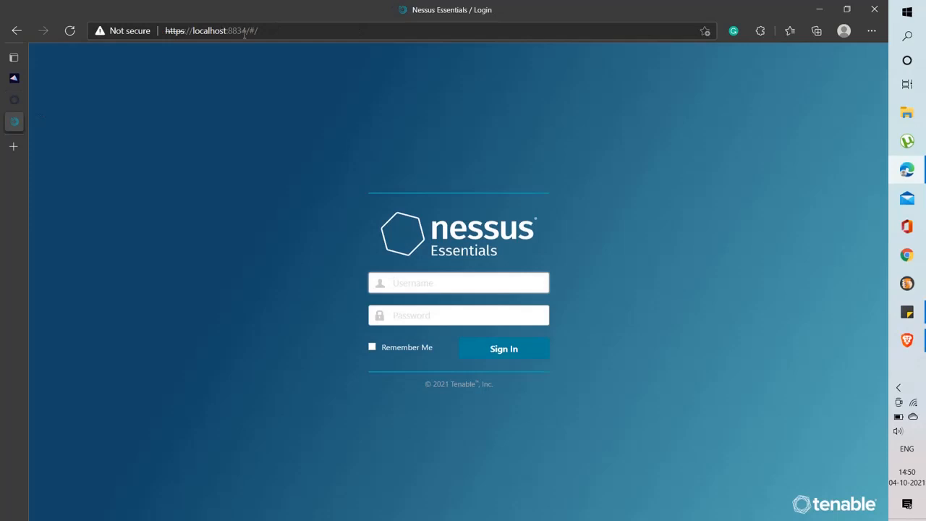
{"action": "left_click", "coordinate": [14, 99]}
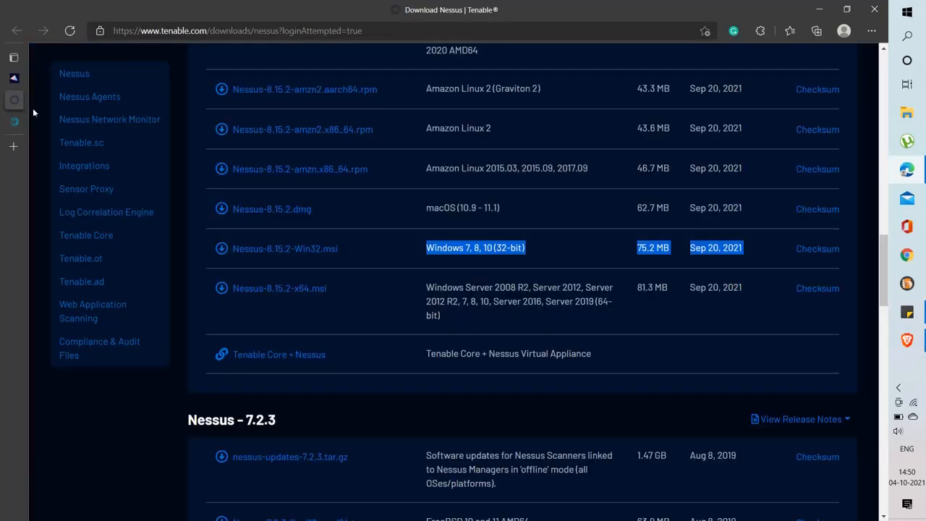
{"action": "left_click", "coordinate": [395, 257]}
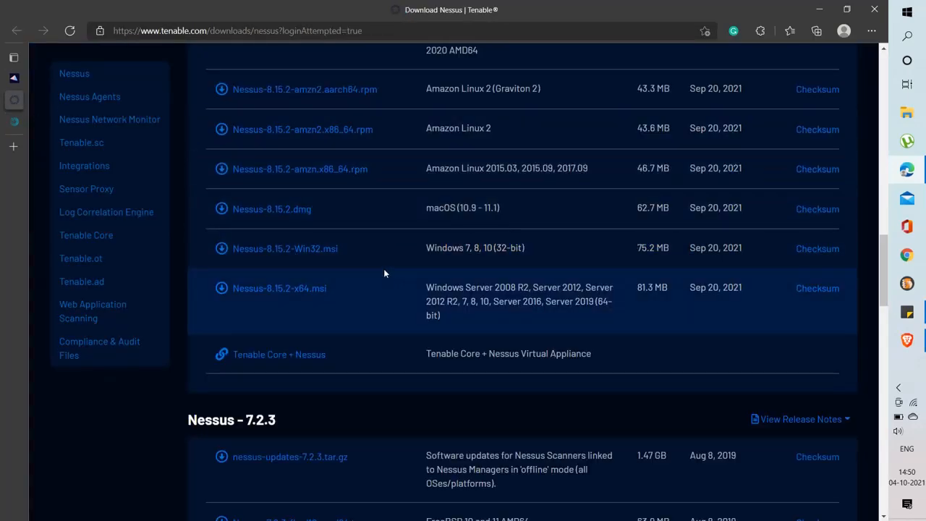
{"action": "left_click", "coordinate": [21, 121]}
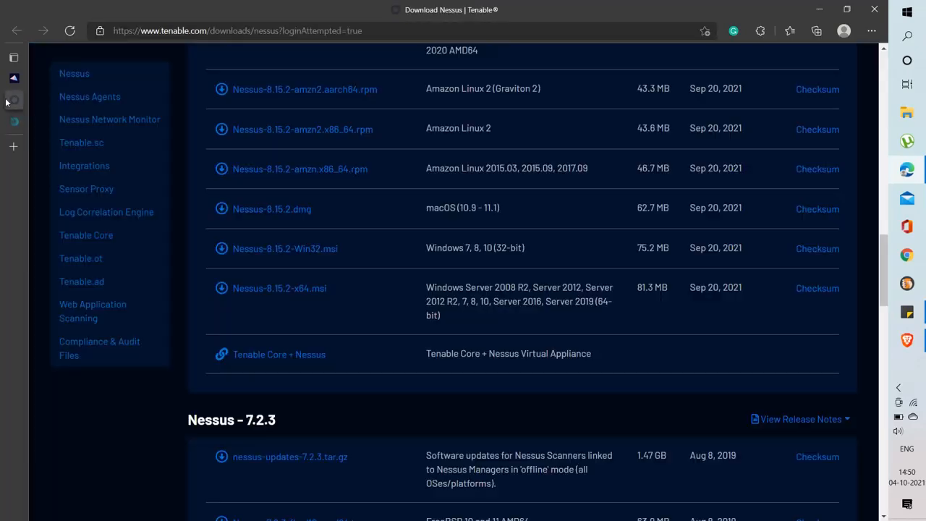
{"action": "left_click", "coordinate": [10, 100]}
{"action": "left_click", "coordinate": [303, 289]}
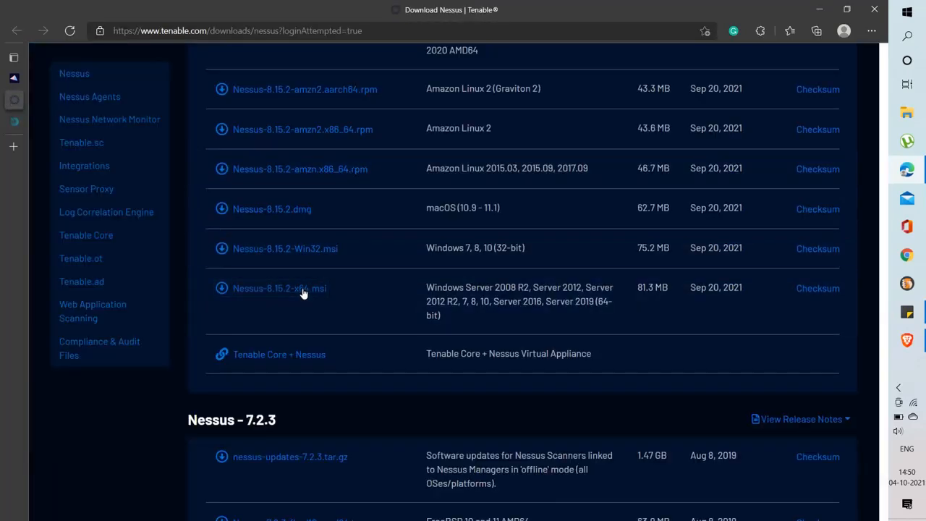
Accept the license agreement and check the Nessus-8.15.2-x64 download in Edge's Downloads list
{"action": "left_click", "coordinate": [618, 457]}
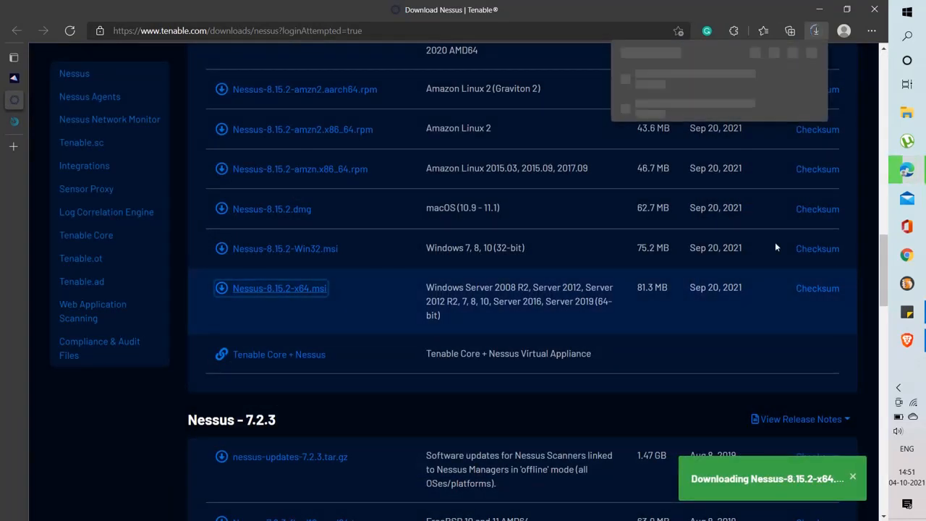
{"action": "left_click", "coordinate": [818, 31]}
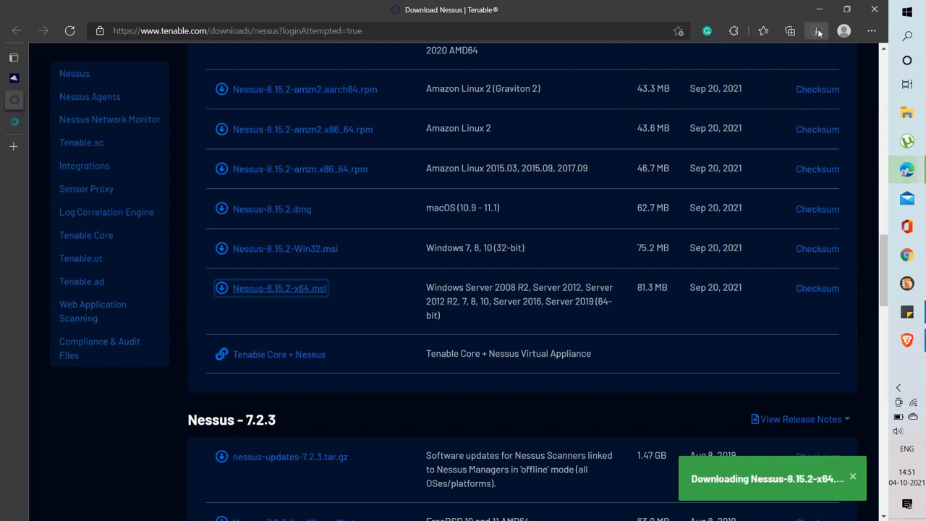
{"action": "left_click", "coordinate": [818, 31]}
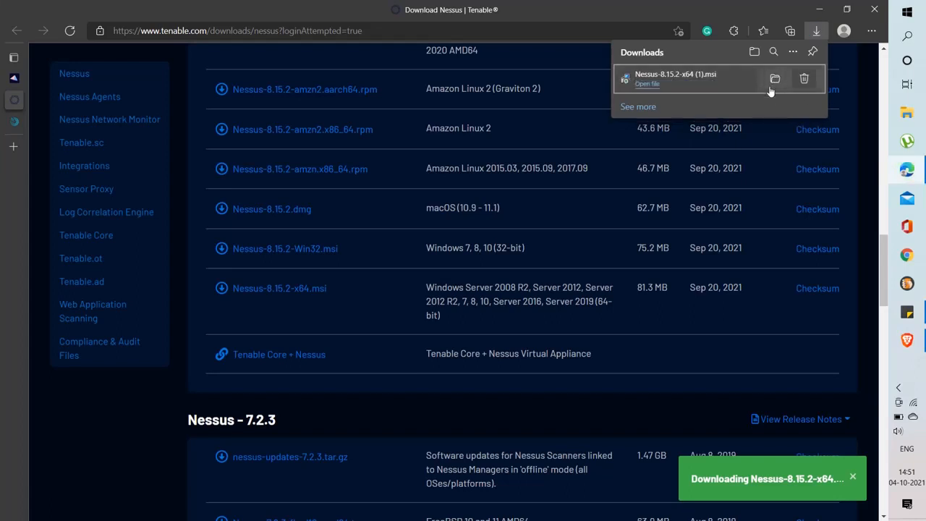
Run the downloaded Nessus installer, then cancel its removal wizard and finish without changes
{"action": "left_click", "coordinate": [648, 84]}
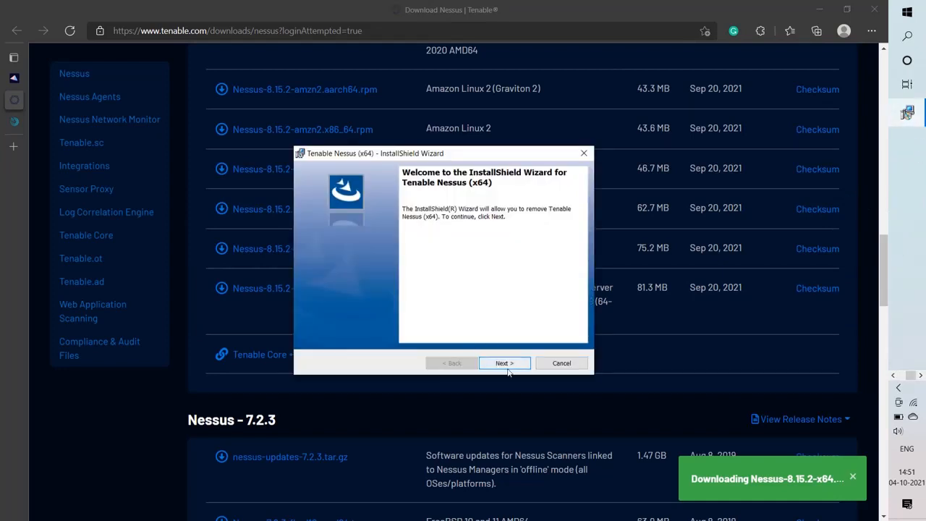
{"action": "left_click", "coordinate": [505, 362]}
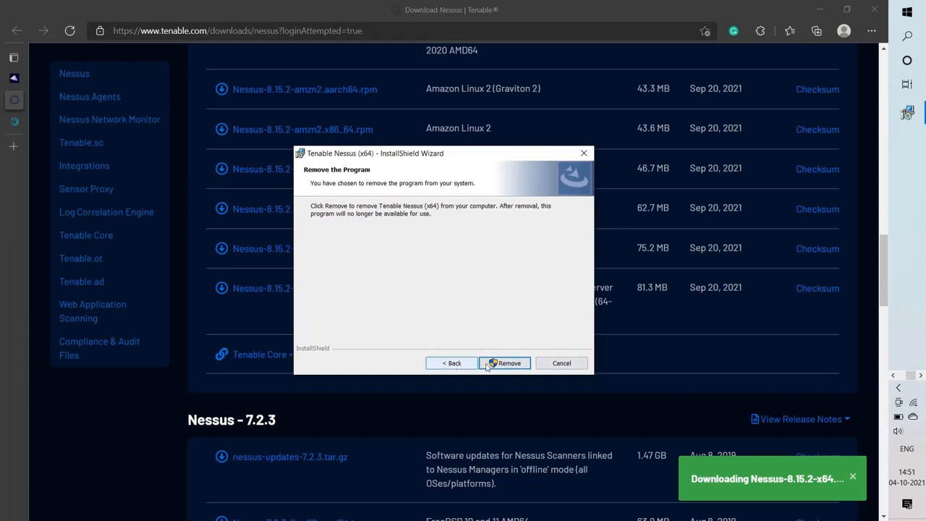
{"action": "left_click", "coordinate": [566, 365]}
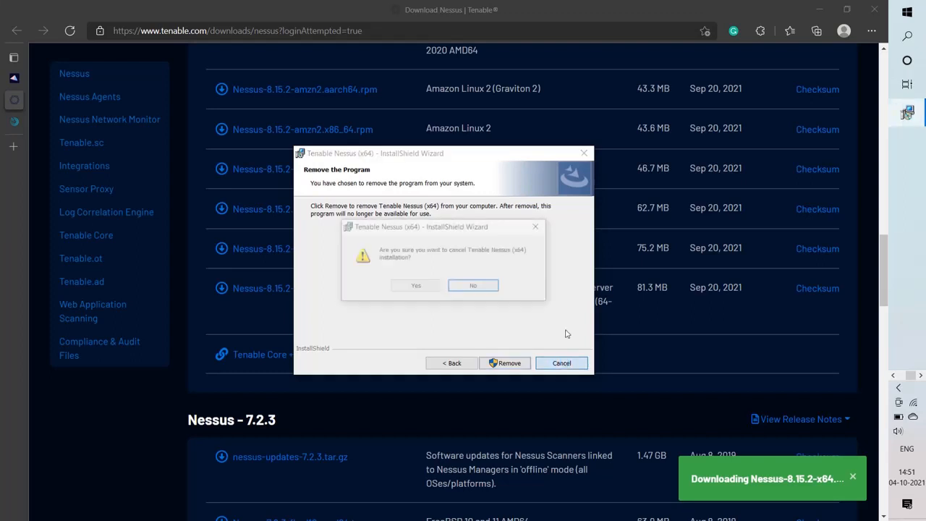
{"action": "left_click", "coordinate": [543, 226]}
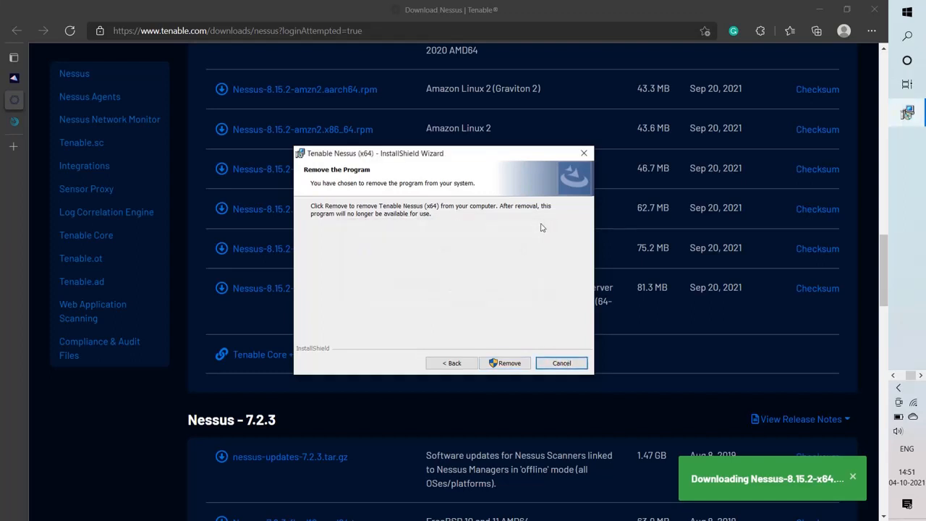
{"action": "left_click", "coordinate": [585, 152]}
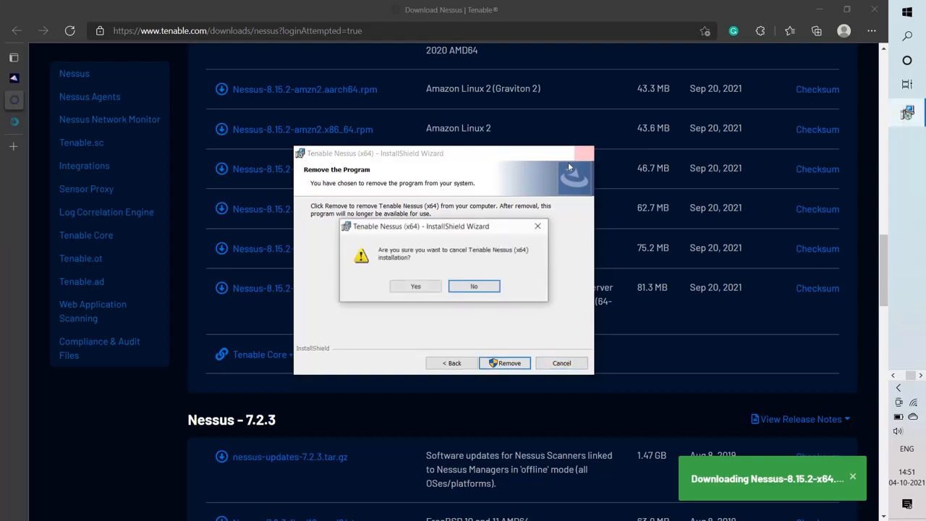
{"action": "left_click", "coordinate": [424, 287]}
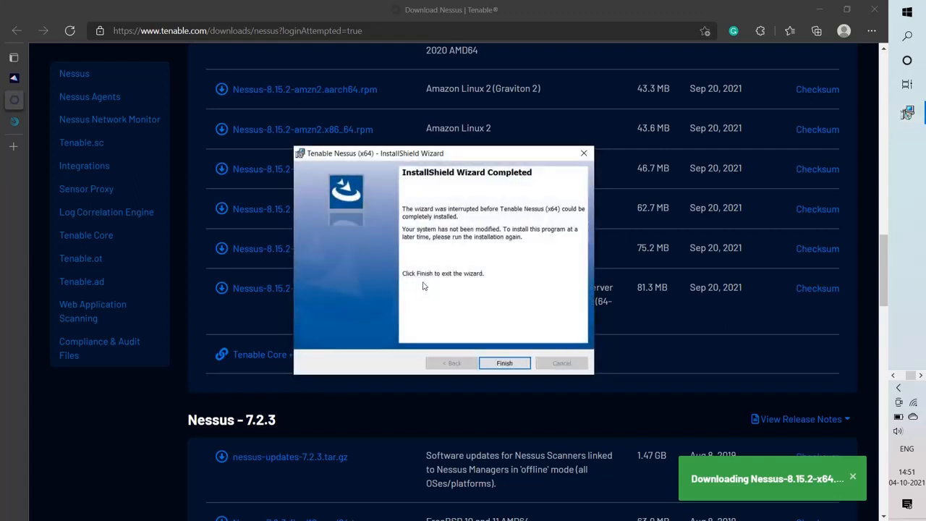
{"action": "left_click", "coordinate": [585, 153]}
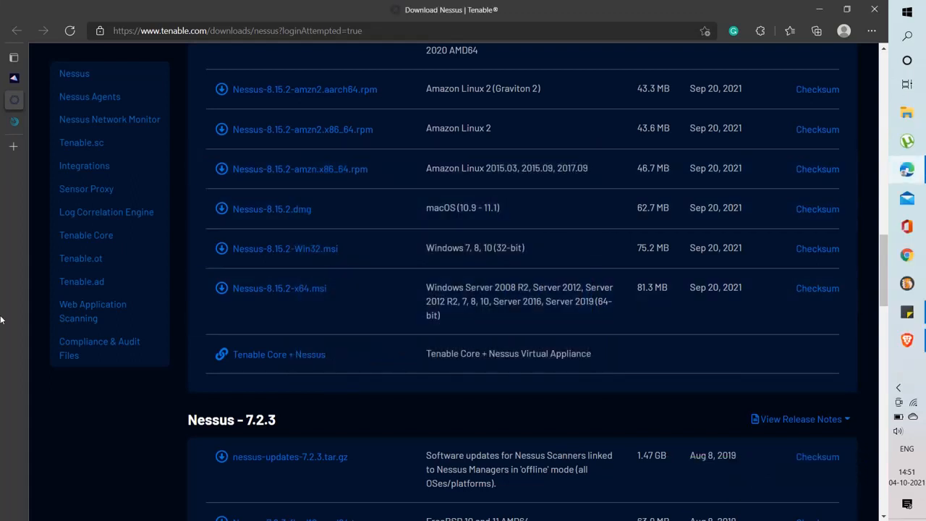
Search for 'nessus installation' in a new Edge tab
{"action": "mouse_move", "coordinate": [1, 319]}
{"action": "left_click", "coordinate": [14, 120]}
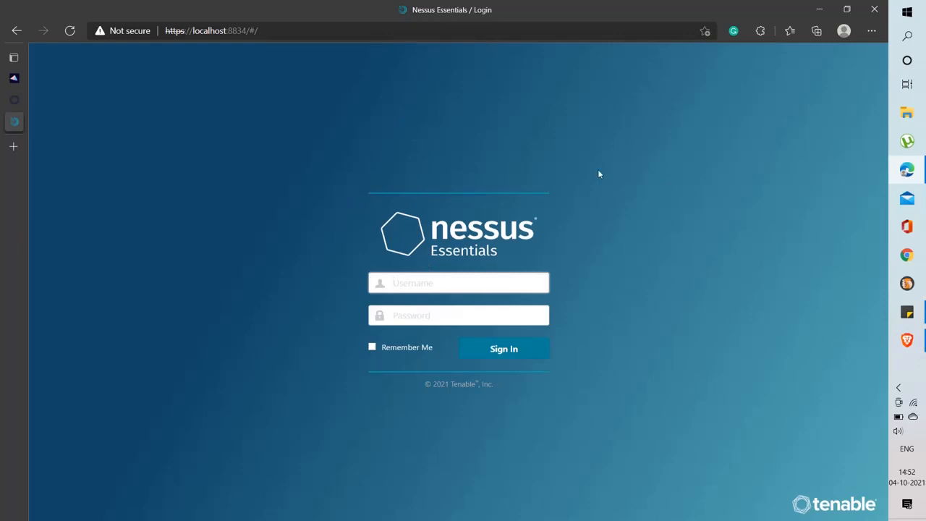
{"action": "left_click", "coordinate": [6, 157]}
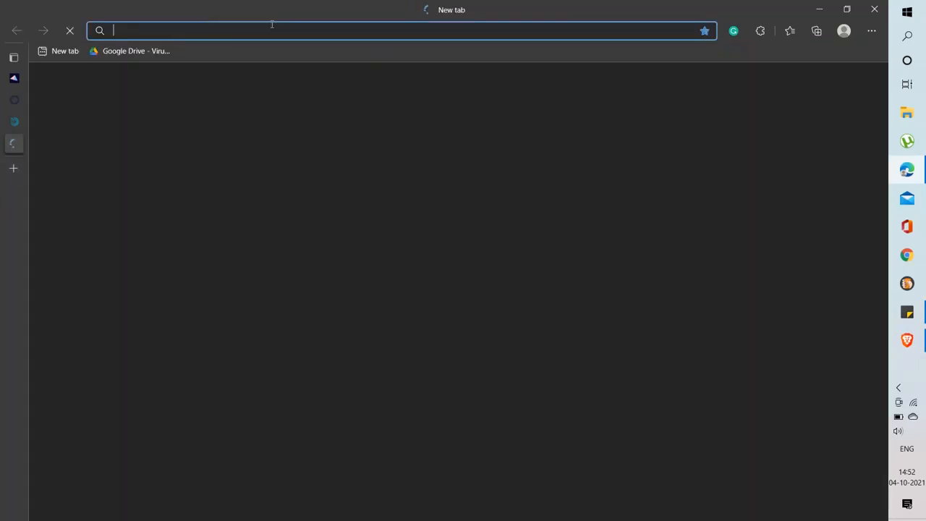
{"action": "type", "text": "nessus"}
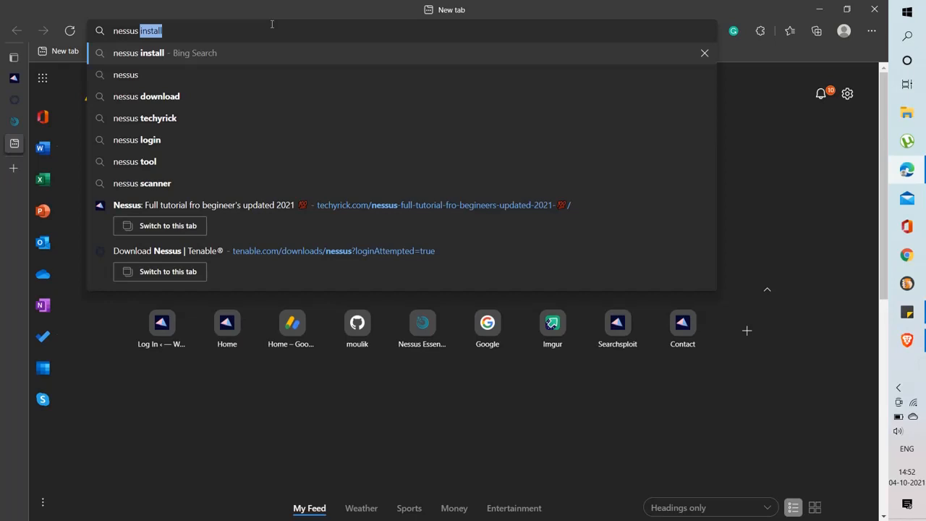
{"action": "type", "text": "instal"}
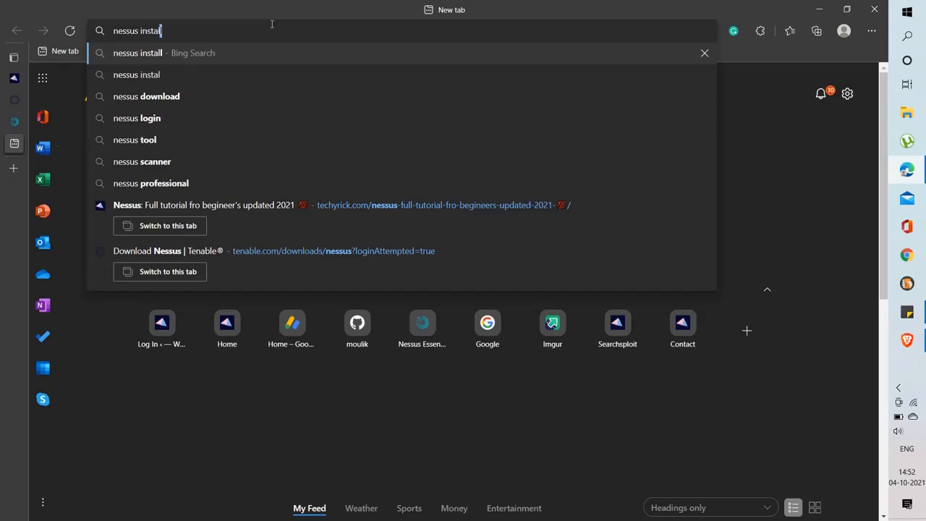
{"action": "type", "text": "lation"}
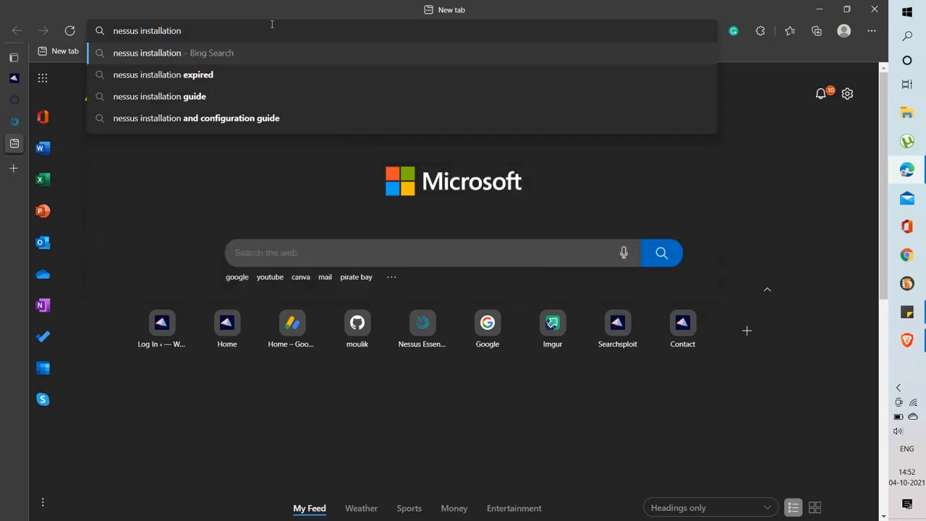
{"action": "key", "text": "Return"}
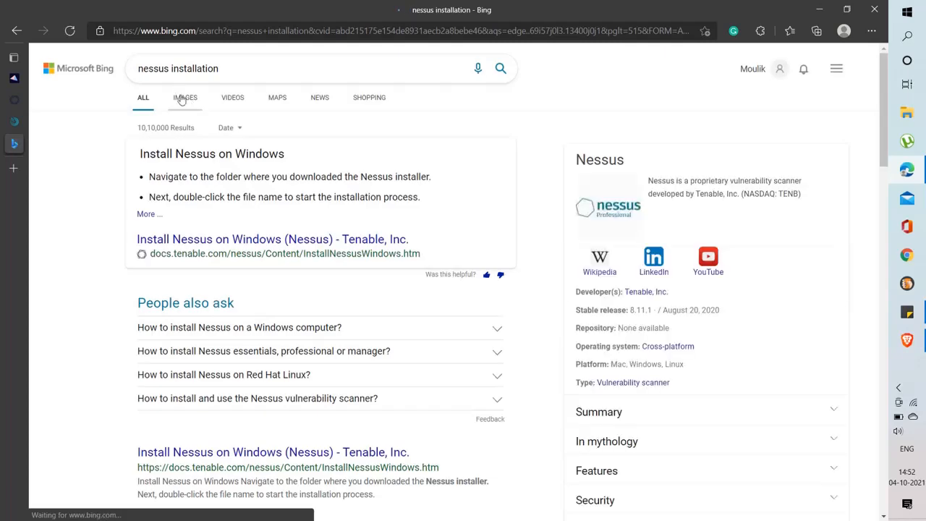
Browse Bing image results to the Nessus Professional Register Nessus screenshot, then bring Gmail forward
{"action": "left_click", "coordinate": [182, 99]}
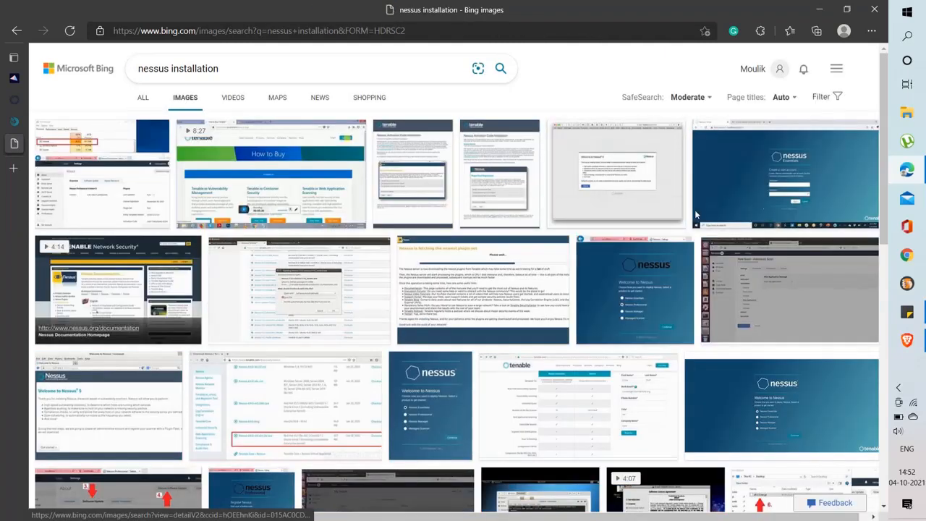
{"action": "left_click", "coordinate": [783, 177]}
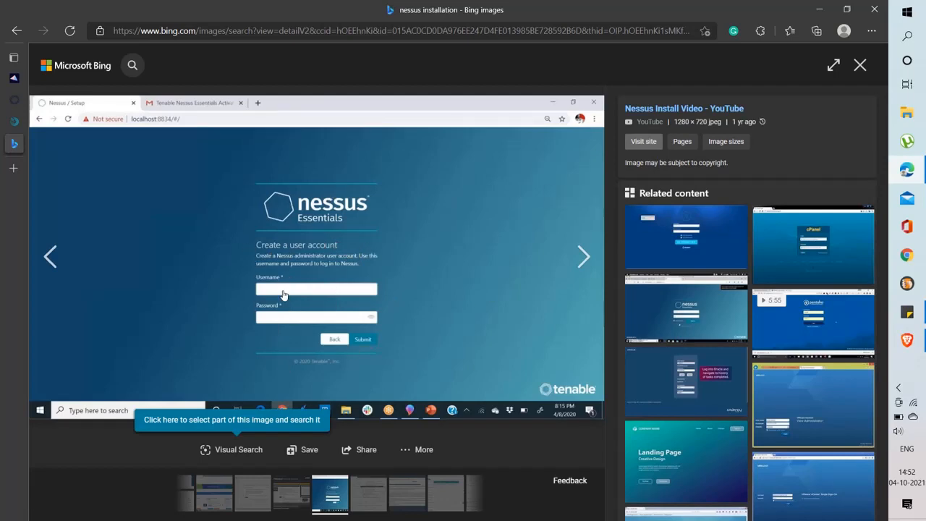
{"action": "left_click", "coordinate": [851, 68]}
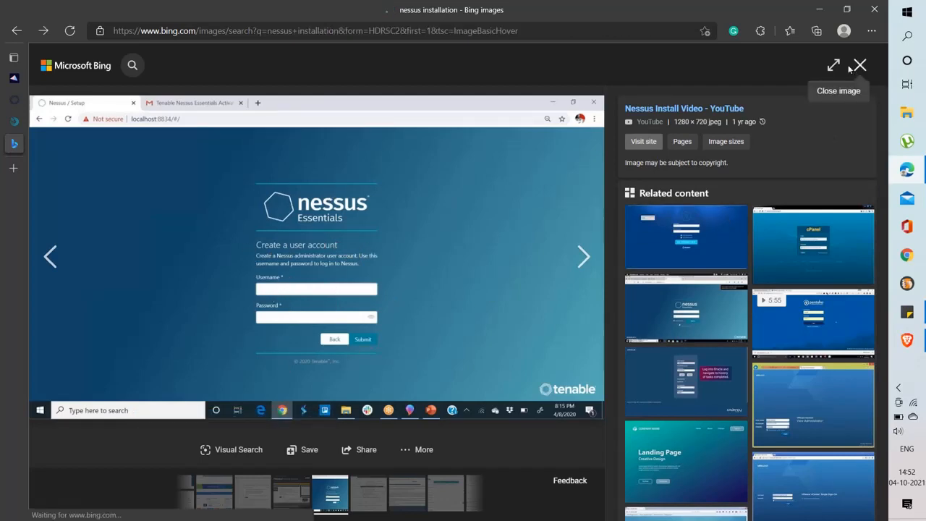
{"action": "scroll", "coordinate": [710, 392], "scroll_direction": "down", "scroll_amount": 1}
{"action": "left_click", "coordinate": [842, 333]}
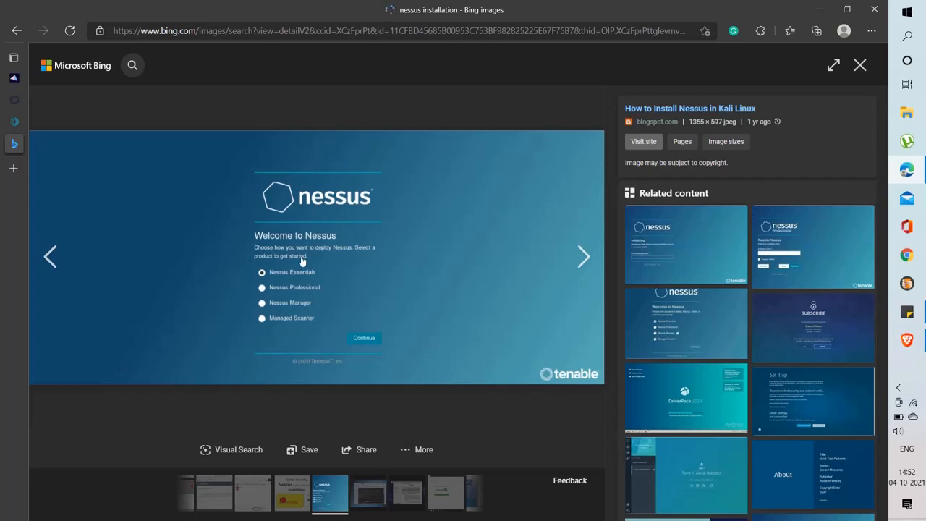
{"action": "left_click", "coordinate": [799, 240]}
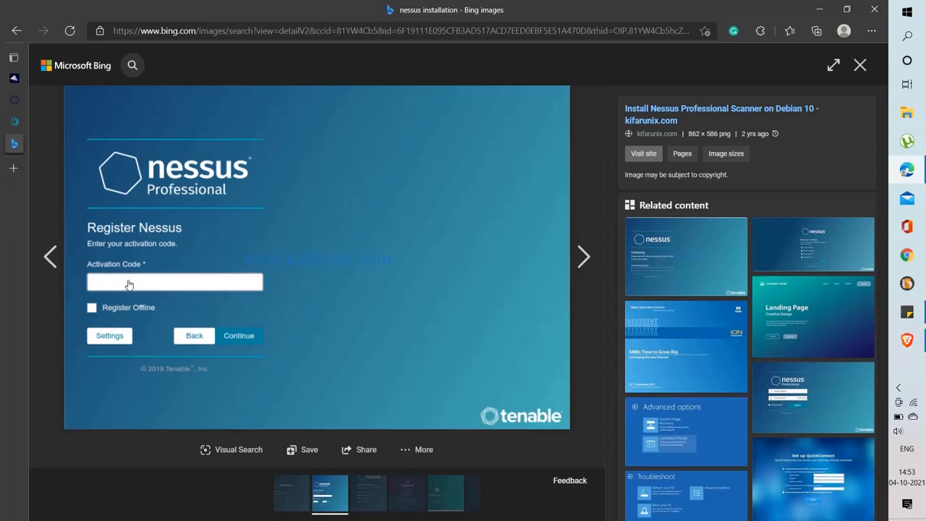
{"action": "left_click", "coordinate": [907, 340]}
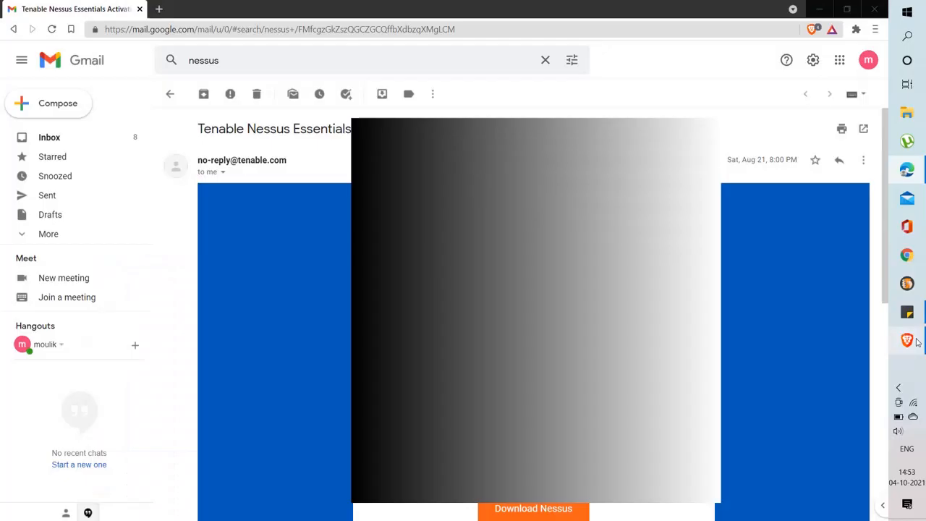
Look over the Tenable Nessus Essentials activation email, then return to Edge
{"action": "scroll", "coordinate": [244, 60], "scroll_direction": "down", "scroll_amount": 2}
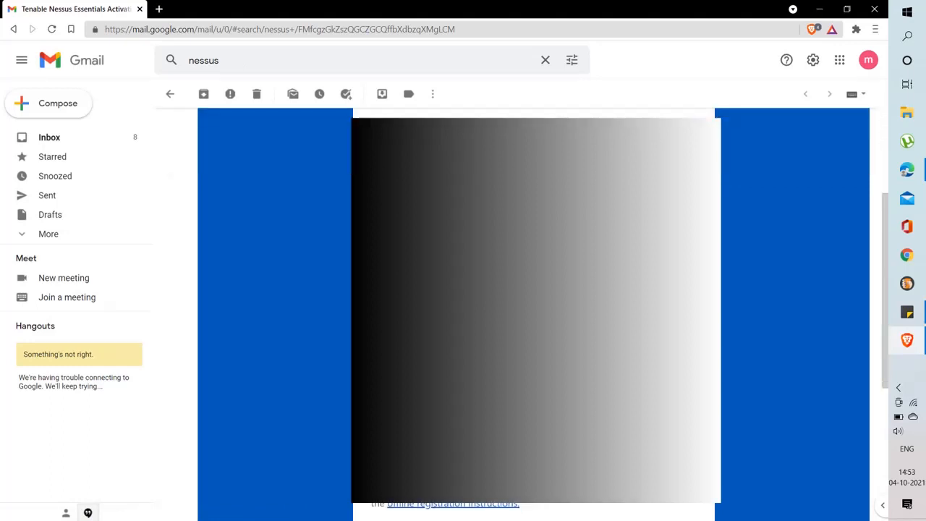
{"action": "scroll", "coordinate": [792, 311], "scroll_direction": "up", "scroll_amount": 3}
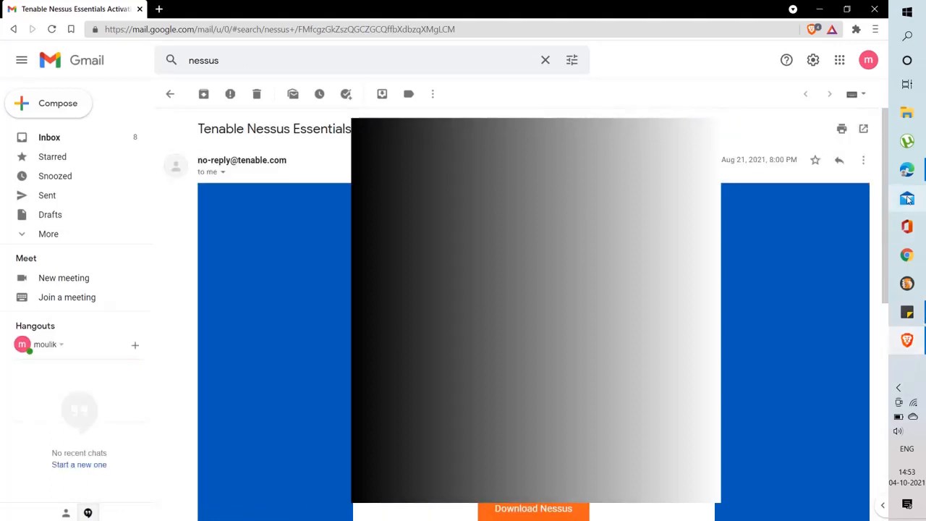
{"action": "left_click", "coordinate": [908, 170]}
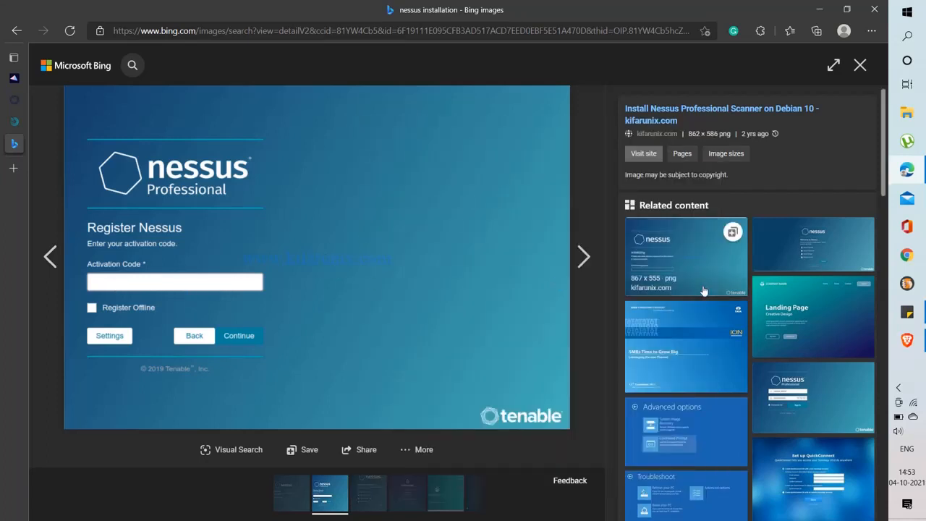
View the related Nessus Initializing screenshot, then go back to the Download Nessus | Tenable tab
{"action": "left_click", "coordinate": [15, 30]}
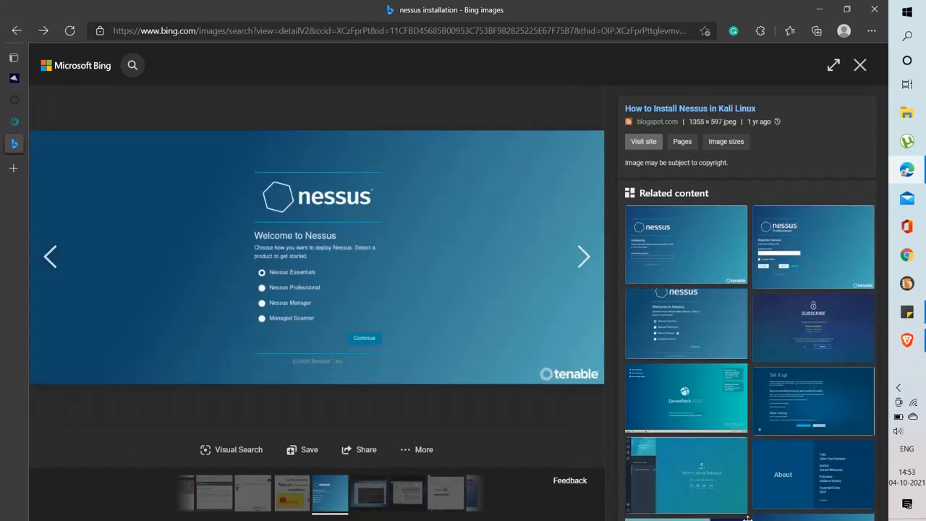
{"action": "left_click", "coordinate": [686, 255]}
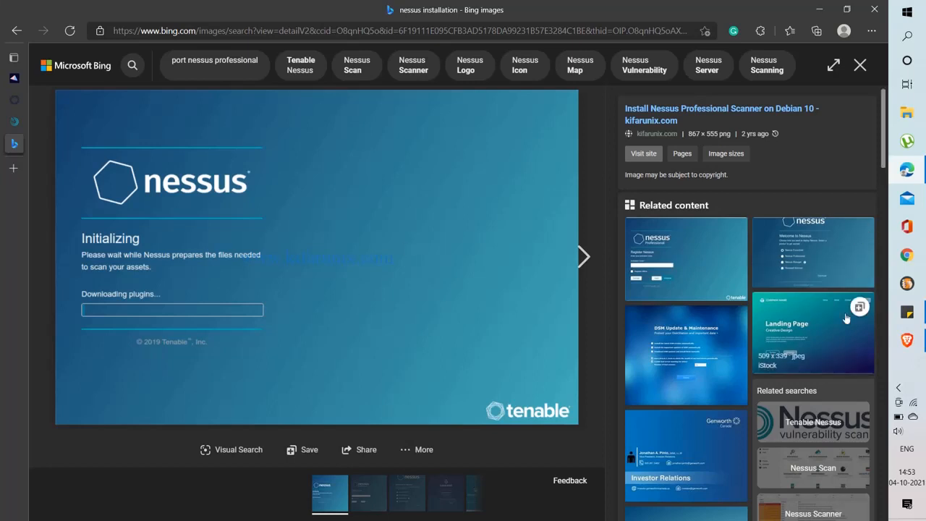
{"action": "mouse_move", "coordinate": [5, 112]}
{"action": "left_click", "coordinate": [43, 99]}
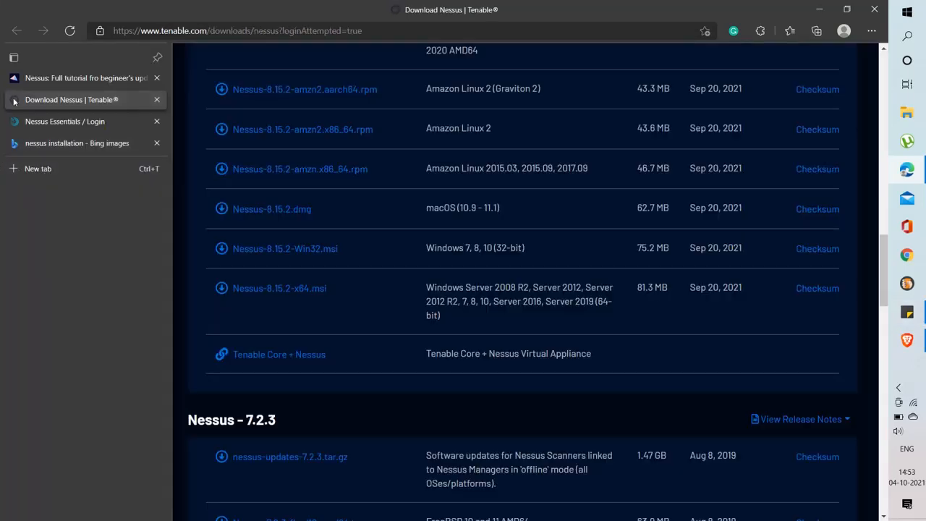
Sign in to Nessus Essentials at localhost:8834 with the account username and password
{"action": "left_click", "coordinate": [15, 123]}
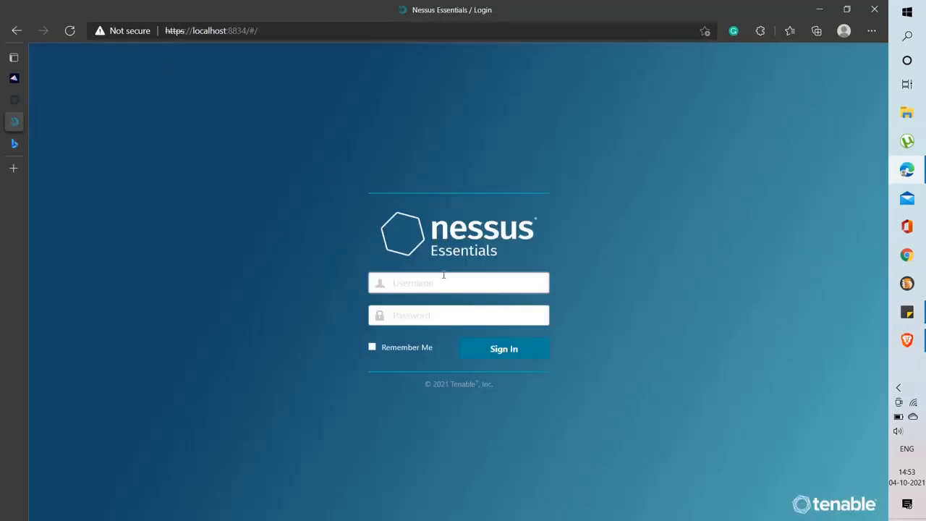
{"action": "type", "text": "moulik"}
{"action": "left_click", "coordinate": [435, 315]}
{"action": "type", "text": "•"}
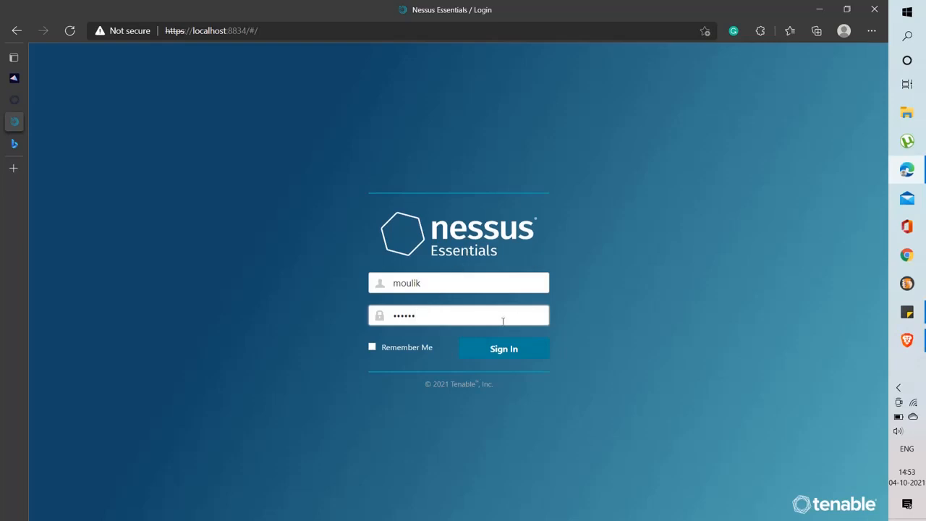
{"action": "left_click", "coordinate": [514, 351]}
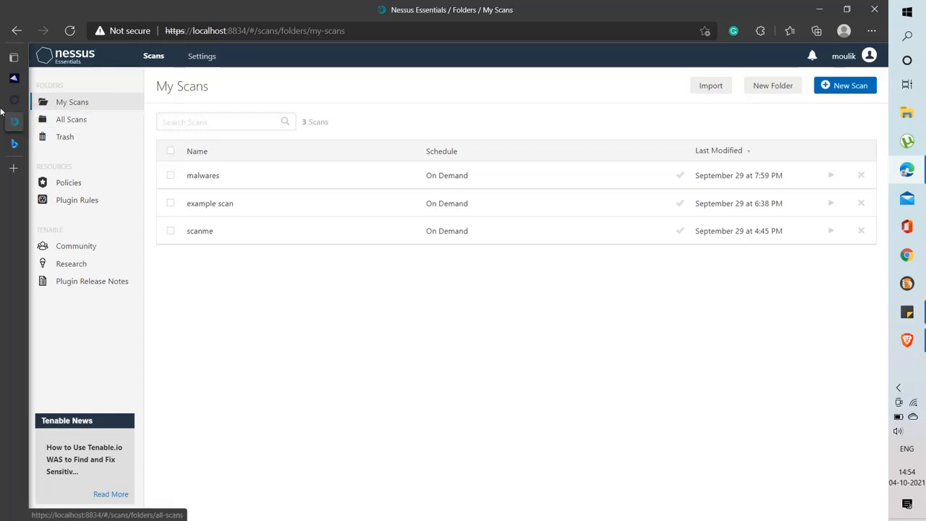
Move the malwares, example and scanme scans to the trash, then start a new scan
{"action": "left_click", "coordinate": [861, 175]}
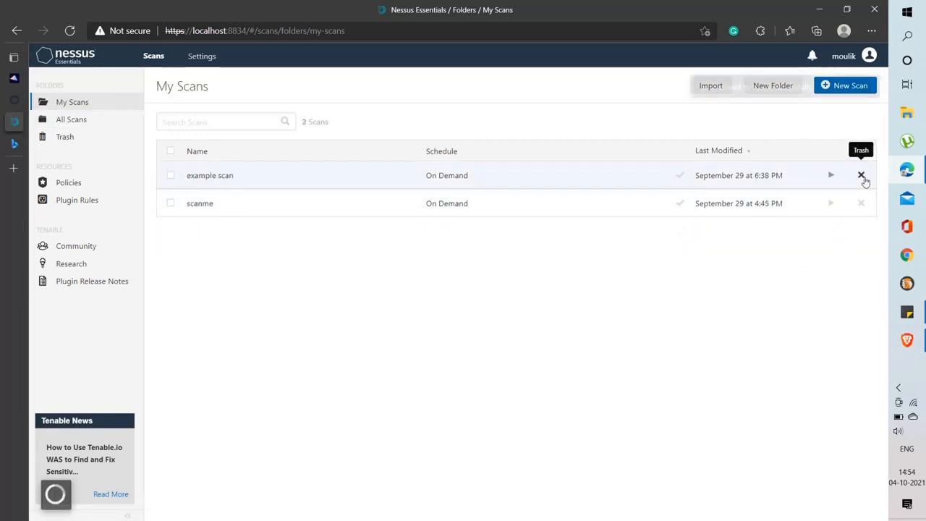
{"action": "left_click", "coordinate": [861, 175]}
{"action": "left_click", "coordinate": [861, 176]}
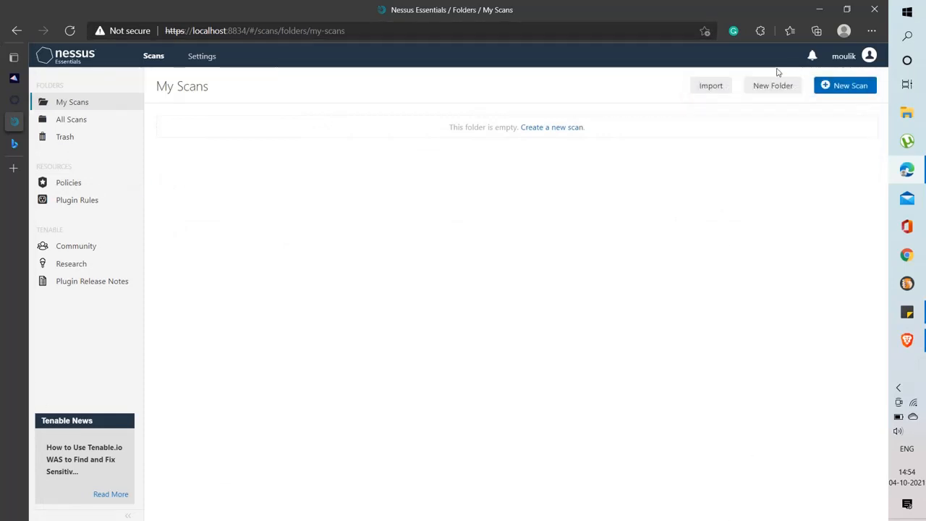
{"action": "left_click", "coordinate": [835, 85]}
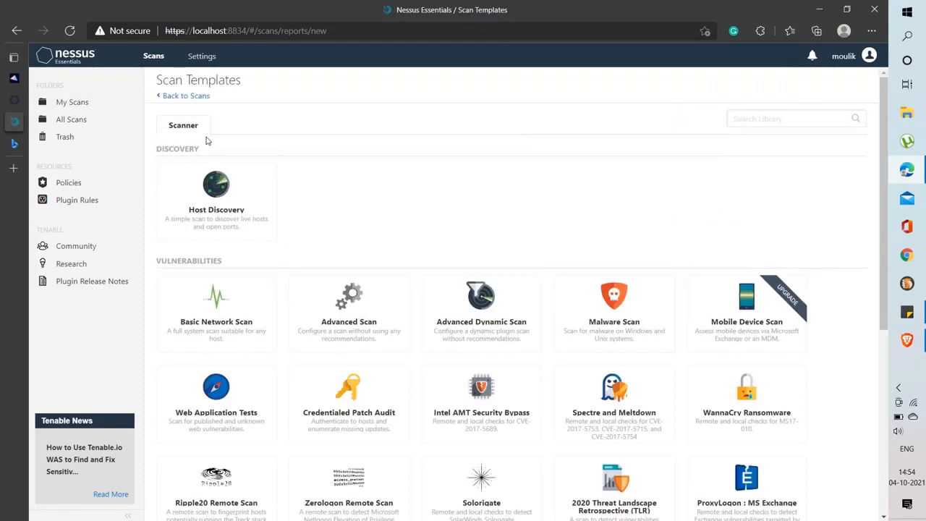
Create and save a Host Discovery scan named 'name' targeting scanme.nmap.org
{"action": "left_click", "coordinate": [231, 212]}
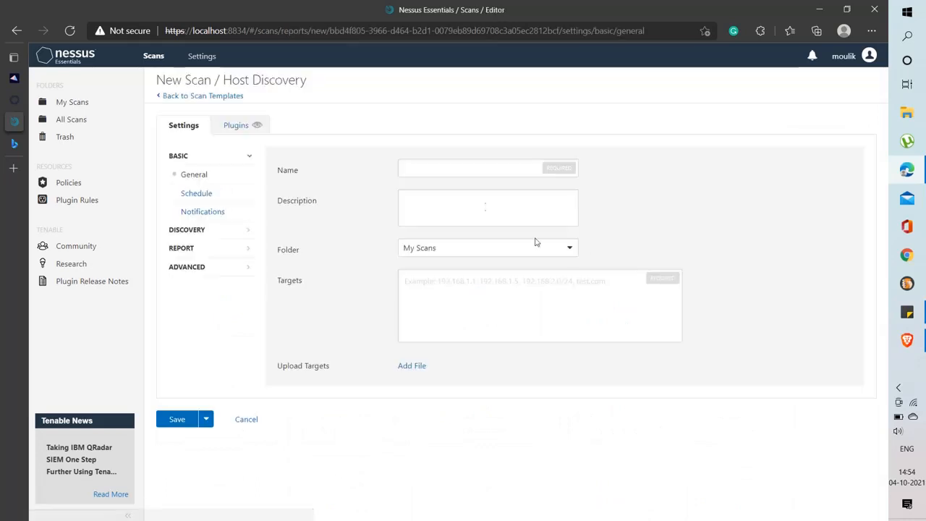
{"action": "left_click", "coordinate": [454, 173]}
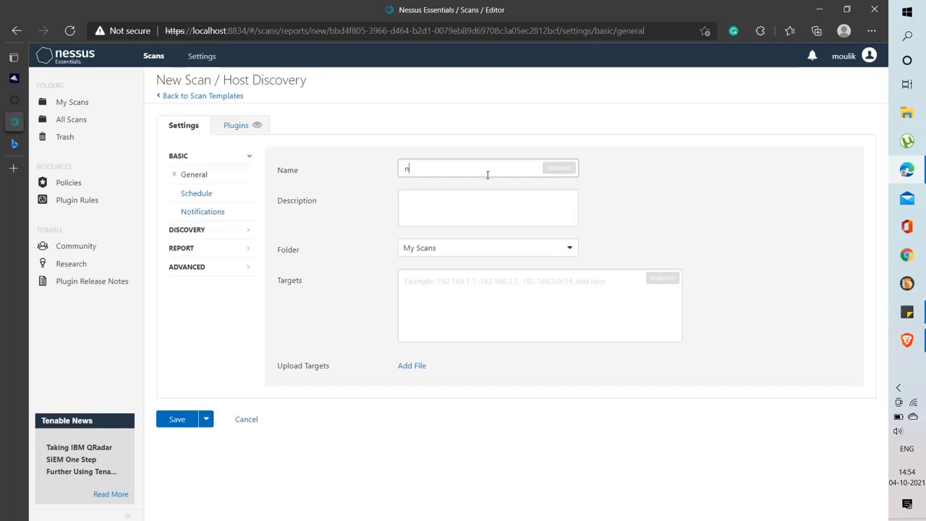
{"action": "left_click", "coordinate": [458, 210]}
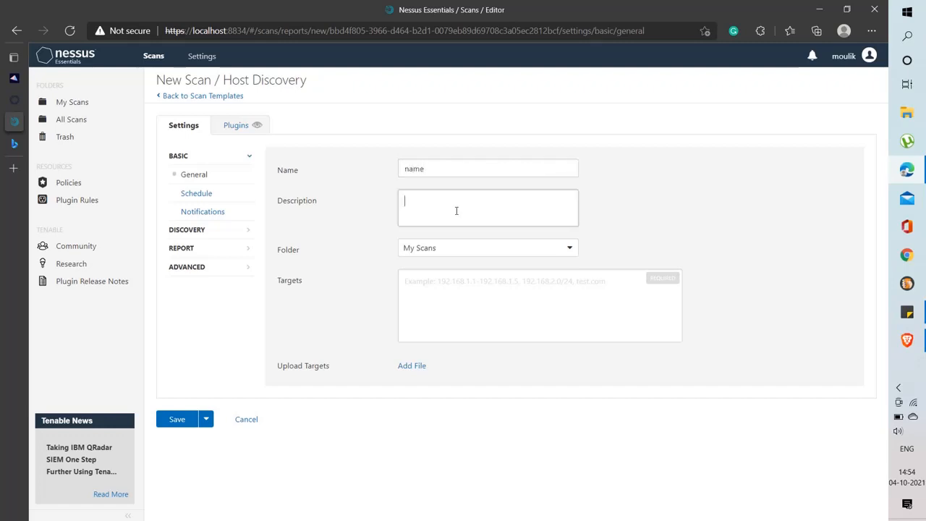
{"action": "left_click", "coordinate": [480, 301]}
{"action": "type", "text": "scanme.nmap.org"}
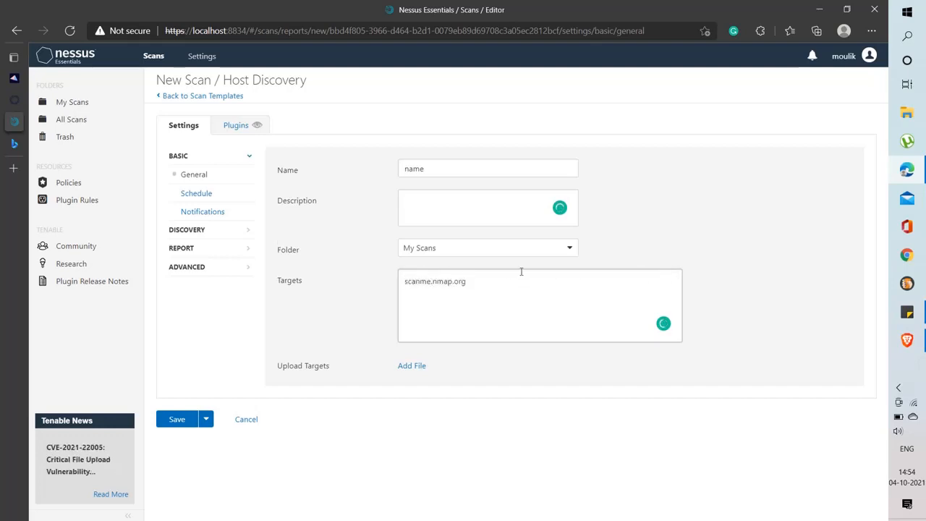
{"action": "left_click", "coordinate": [186, 419]}
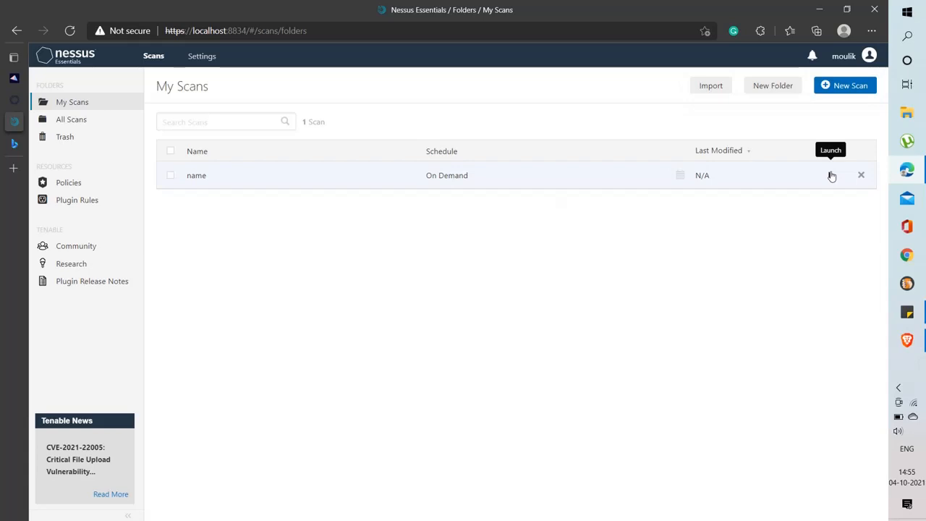
Launch the 'name' scan and select the number 22005 in the news headline
{"action": "left_click", "coordinate": [832, 176]}
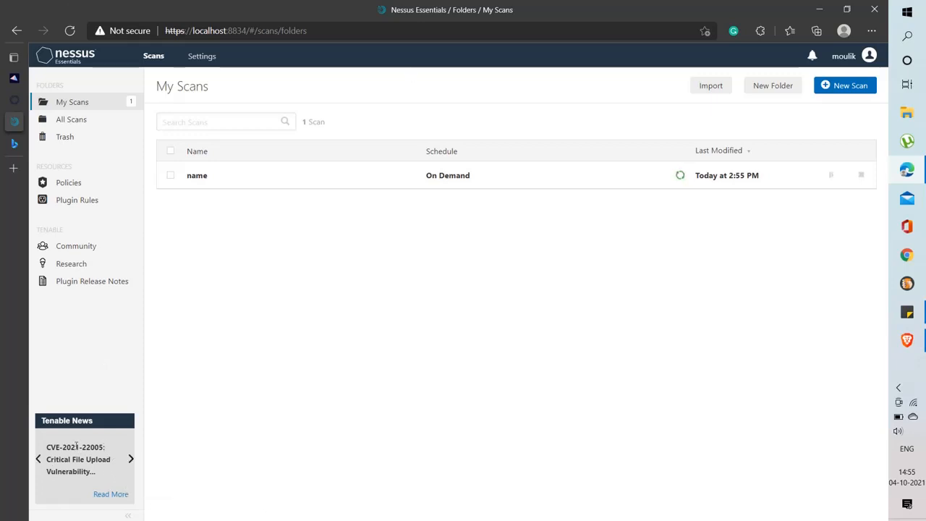
{"action": "left_click_drag", "start_coordinate": [63, 447], "coordinate": [101, 446]}
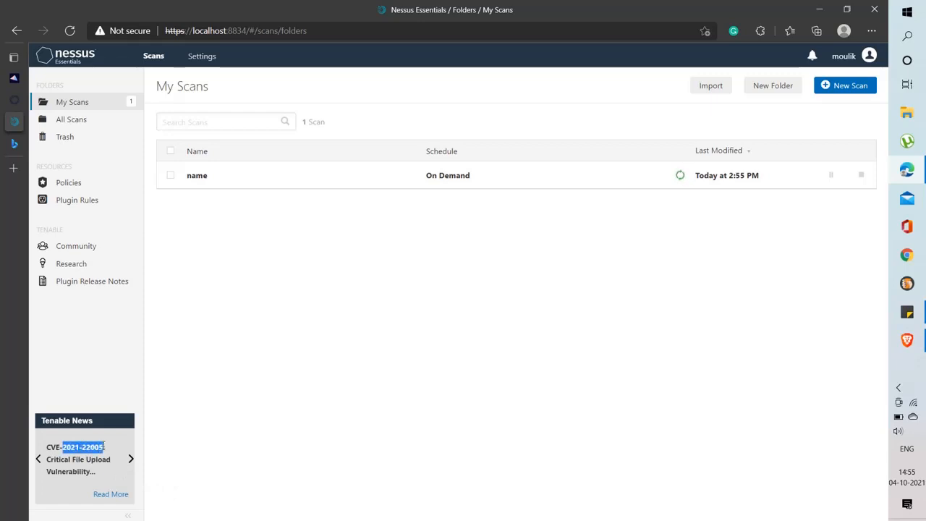
{"action": "left_click", "coordinate": [78, 446]}
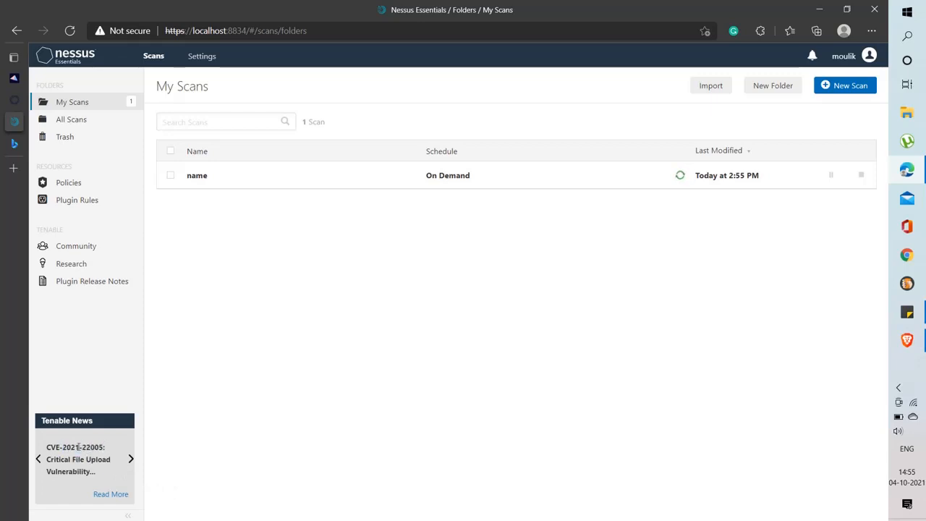
{"action": "double_click", "coordinate": [83, 445]}
{"action": "left_click", "coordinate": [111, 479]}
Review the 'name' scan's hosts, vulnerabilities and history, then return to My Scans
{"action": "left_click", "coordinate": [244, 182]}
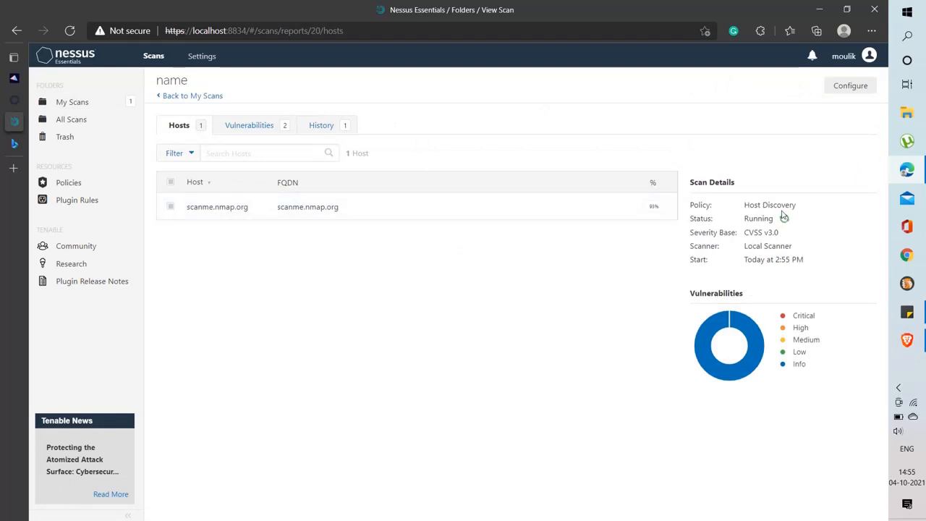
{"action": "left_click", "coordinate": [248, 122]}
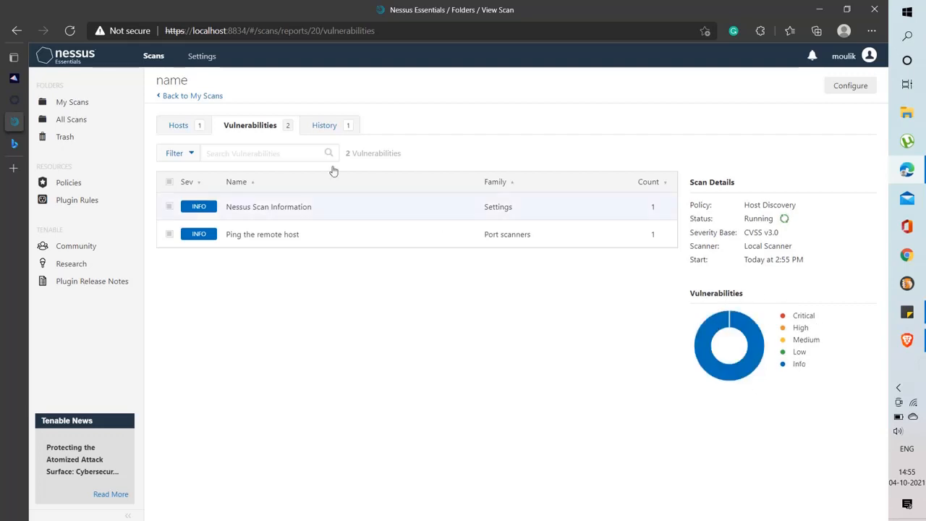
{"action": "left_click", "coordinate": [318, 126]}
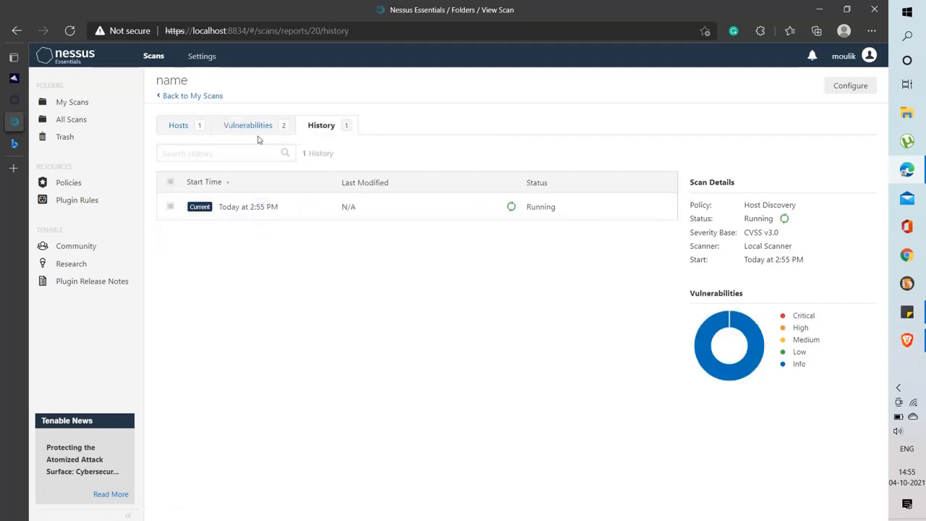
{"action": "left_click", "coordinate": [176, 126]}
{"action": "left_click", "coordinate": [175, 97]}
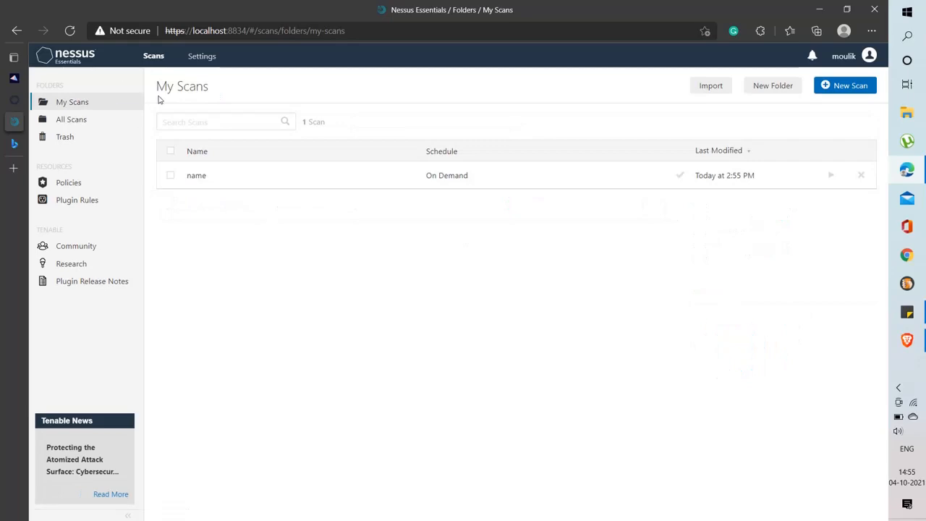
Fill in an Advanced Dynamic Scan named 'scan' targeting scanme.namp.org and try saving it
{"action": "left_click", "coordinate": [832, 85]}
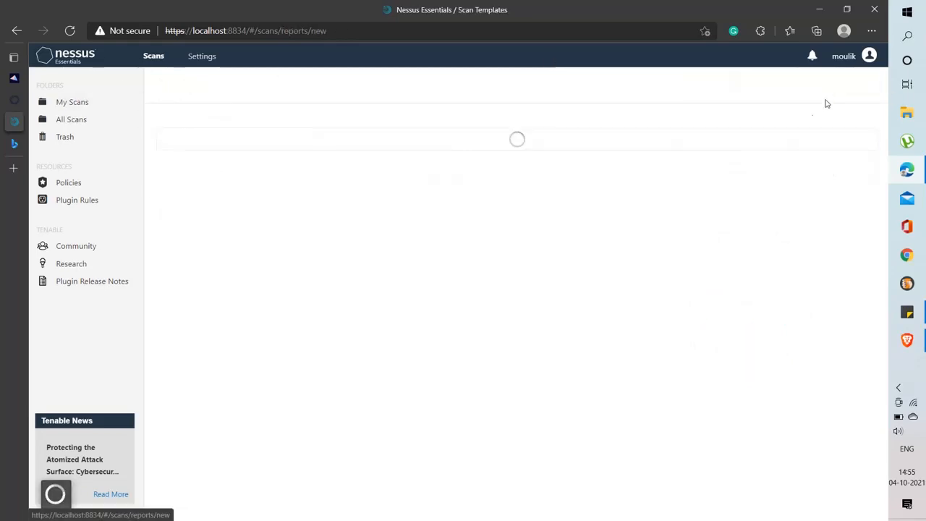
{"action": "scroll", "coordinate": [365, 249], "scroll_direction": "down", "scroll_amount": 2}
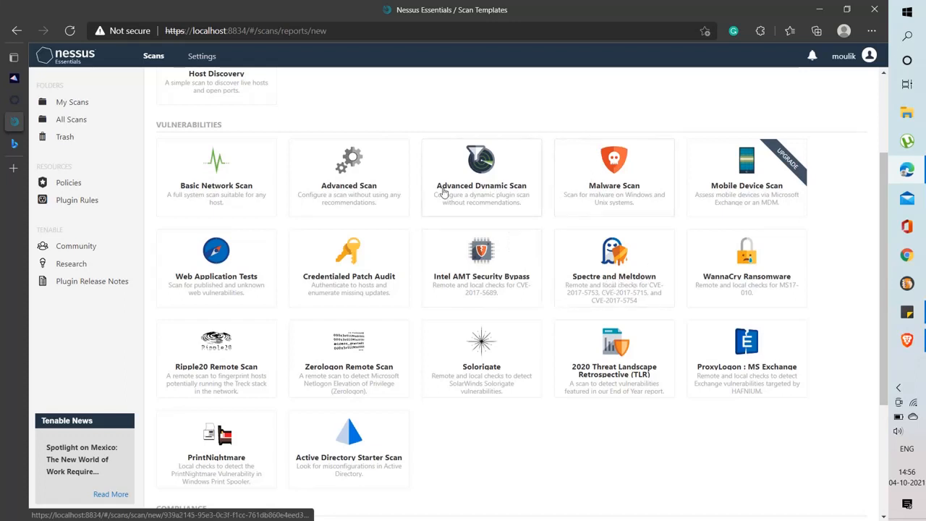
{"action": "left_click", "coordinate": [488, 177]}
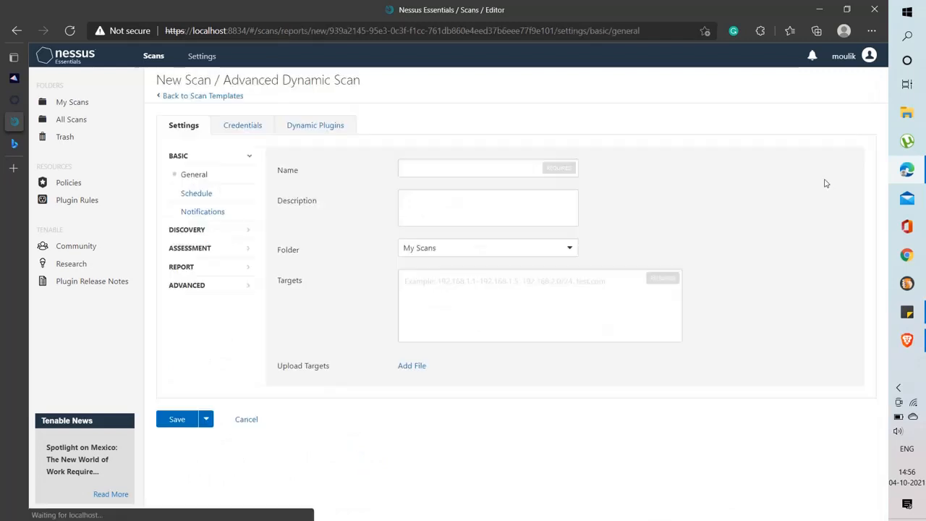
{"action": "left_click", "coordinate": [436, 173]}
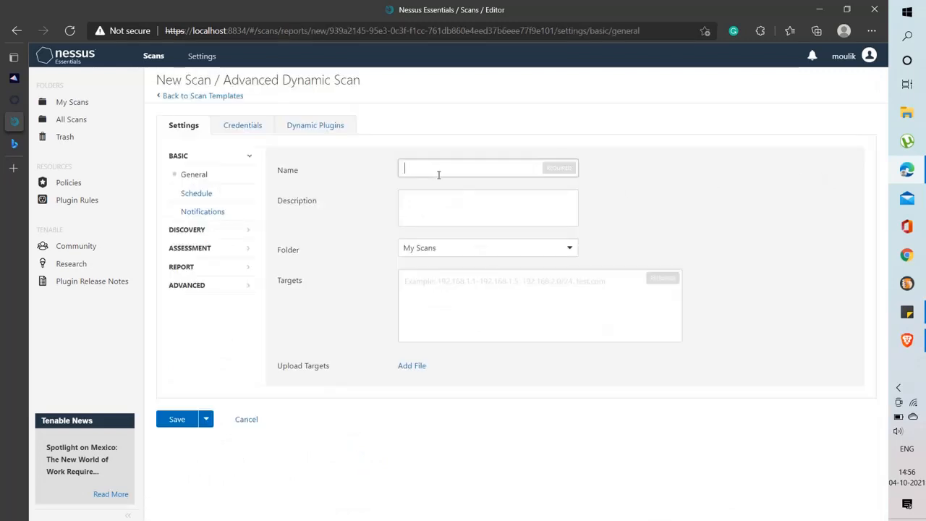
{"action": "type", "text": "scan"}
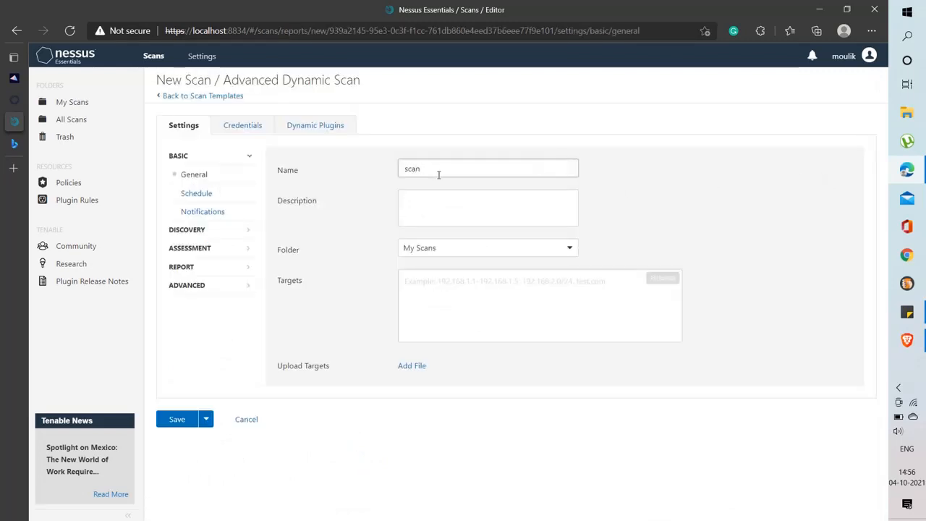
{"action": "left_click", "coordinate": [483, 291]}
{"action": "type", "text": "scanme.namp.org"}
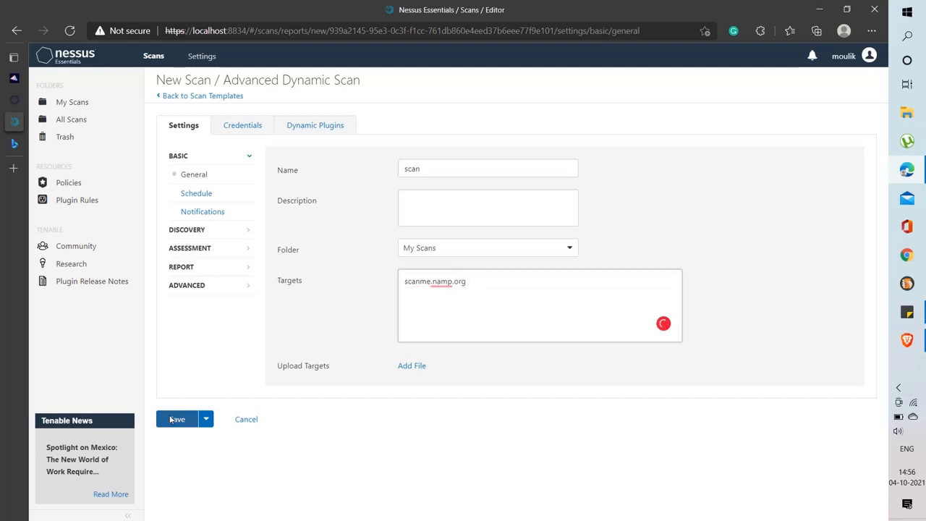
{"action": "left_click", "coordinate": [173, 420]}
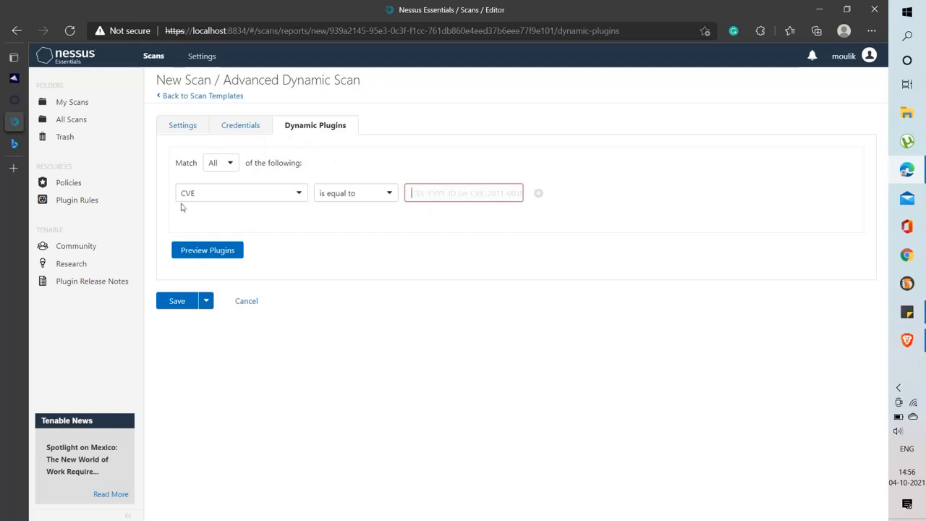
Keep the CVE 'is equal to' filter rule and add a second empty CVE rule
{"action": "left_click", "coordinate": [352, 202]}
{"action": "left_click", "coordinate": [270, 200]}
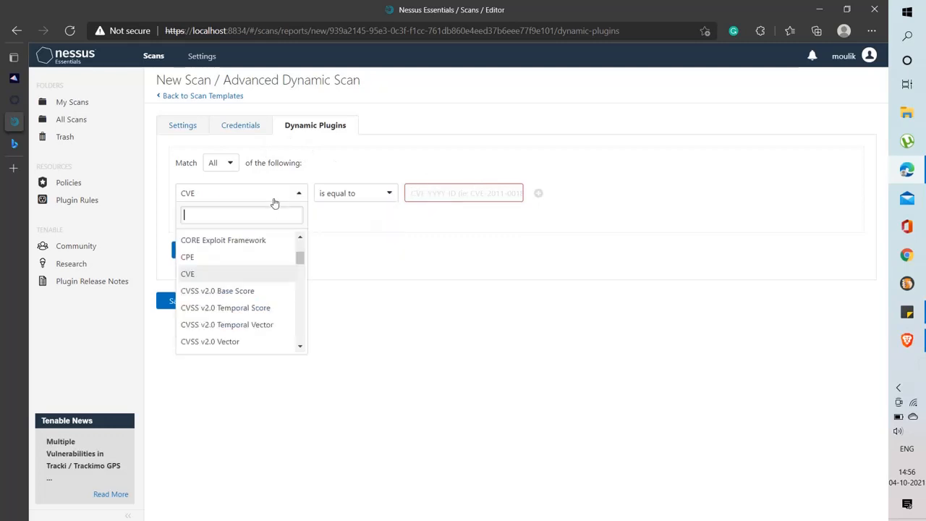
{"action": "left_click", "coordinate": [238, 275]}
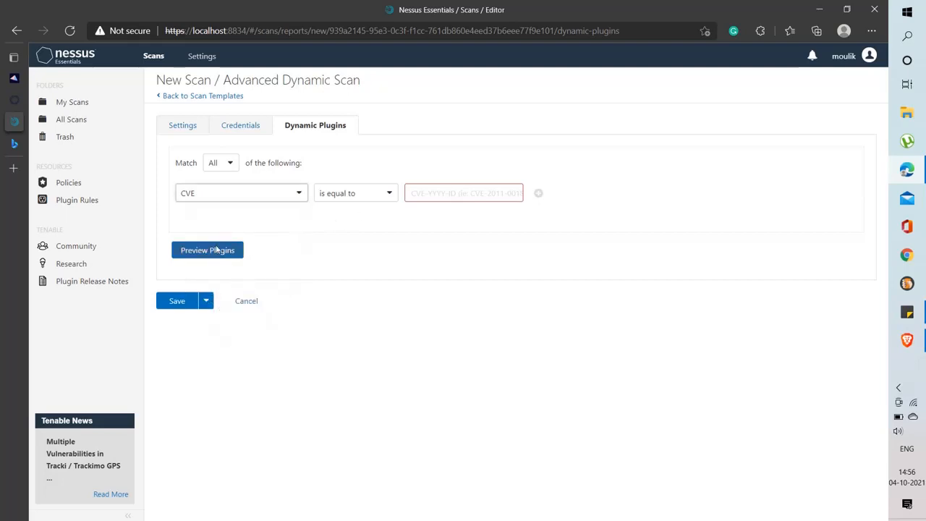
{"action": "left_click", "coordinate": [537, 193]}
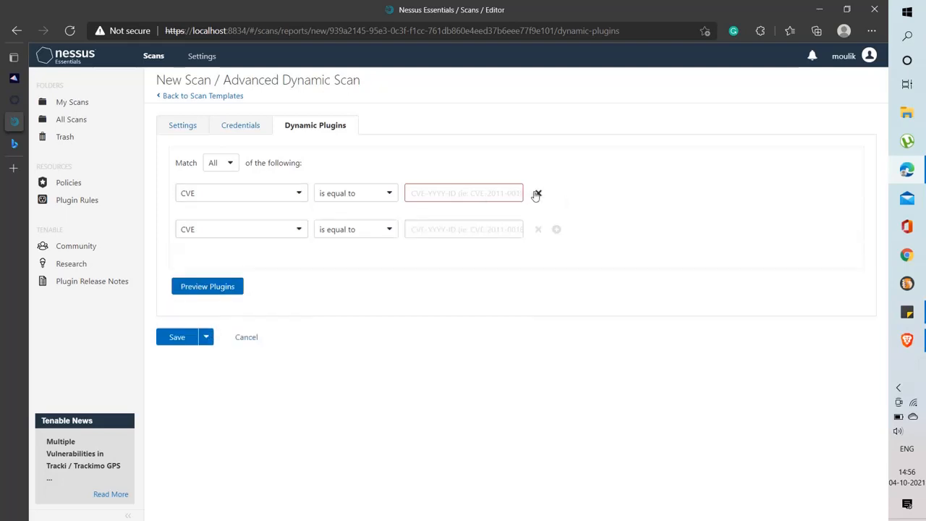
{"action": "left_click", "coordinate": [537, 229]}
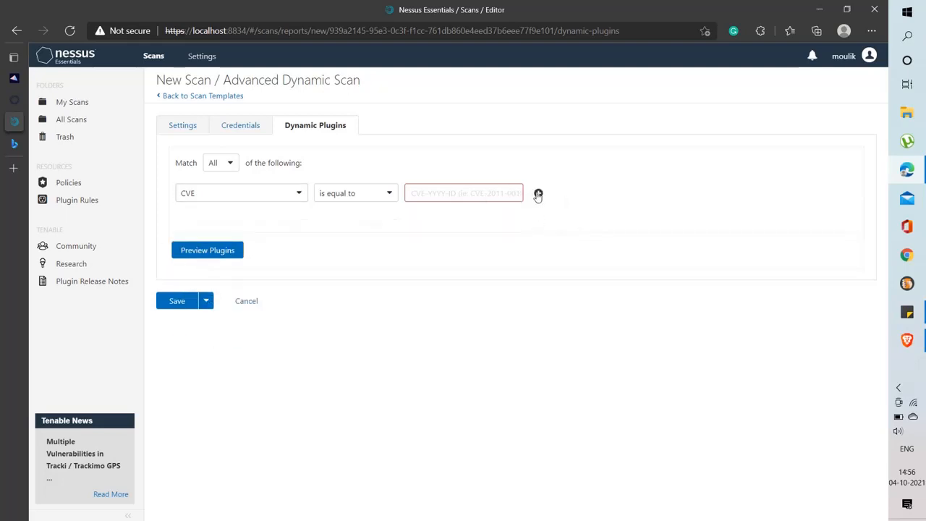
{"action": "left_click", "coordinate": [538, 193]}
{"action": "left_click", "coordinate": [436, 234]}
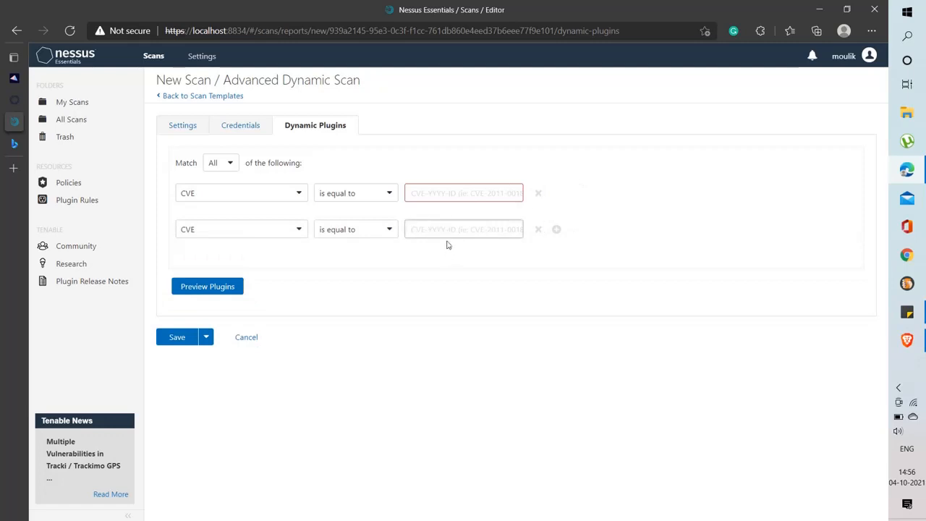
{"action": "mouse_move", "coordinate": [13, 168]}
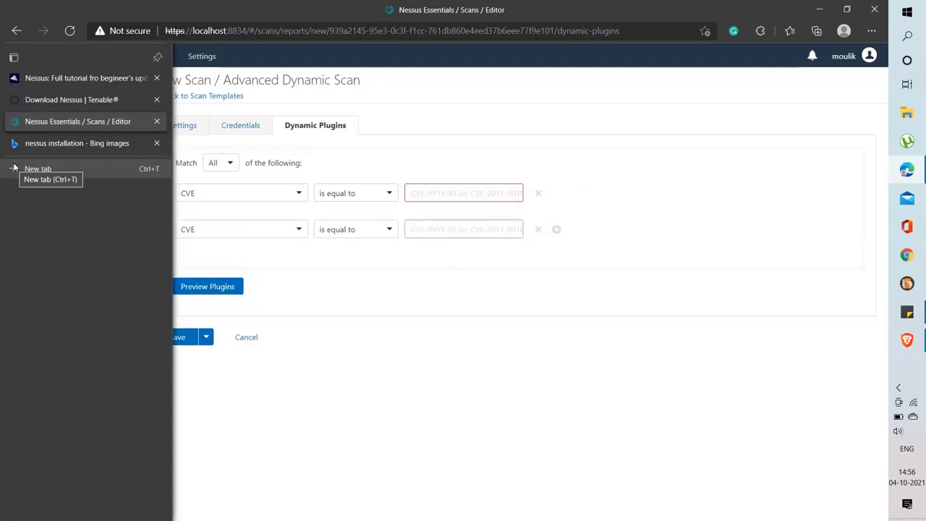
Search Bing for 'cve github' in a new tab and open the CVE Program GitHub result
{"action": "left_click", "coordinate": [14, 167]}
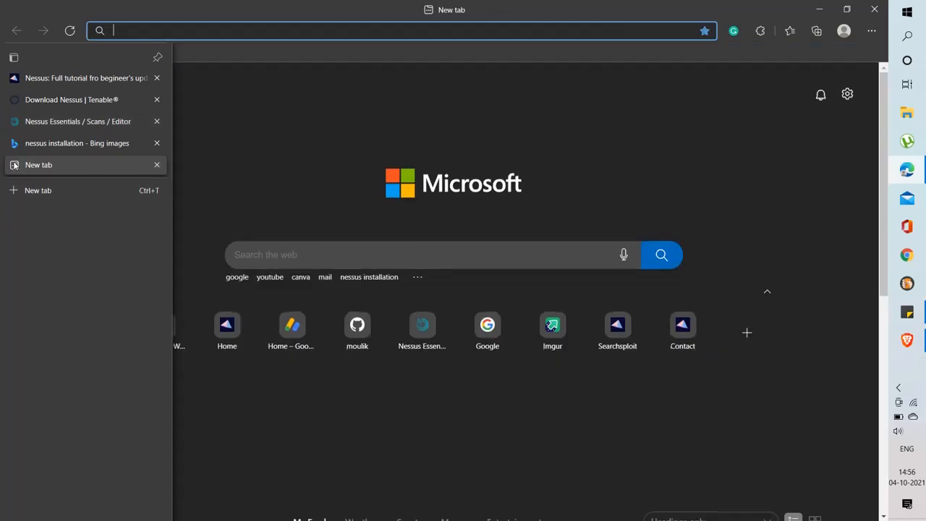
{"action": "type", "text": "cve "}
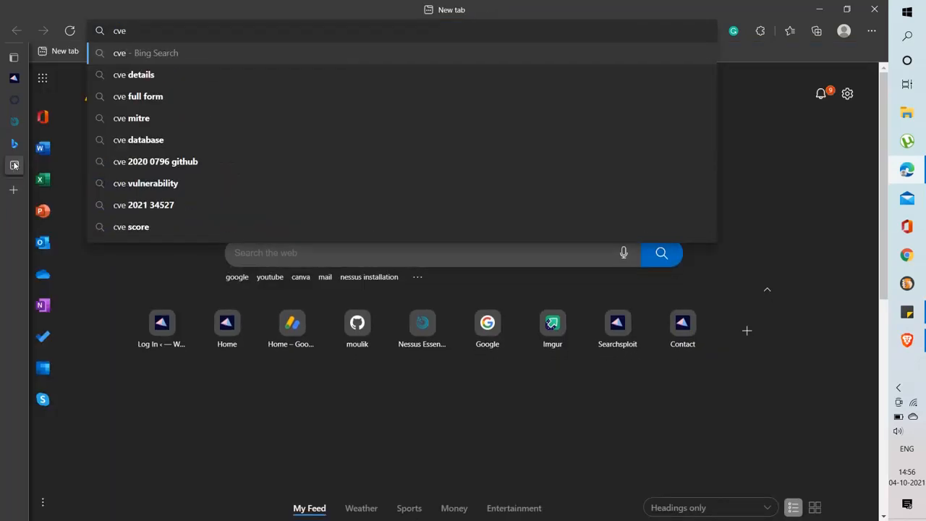
{"action": "type", "text": "github"}
{"action": "key", "text": "Return"}
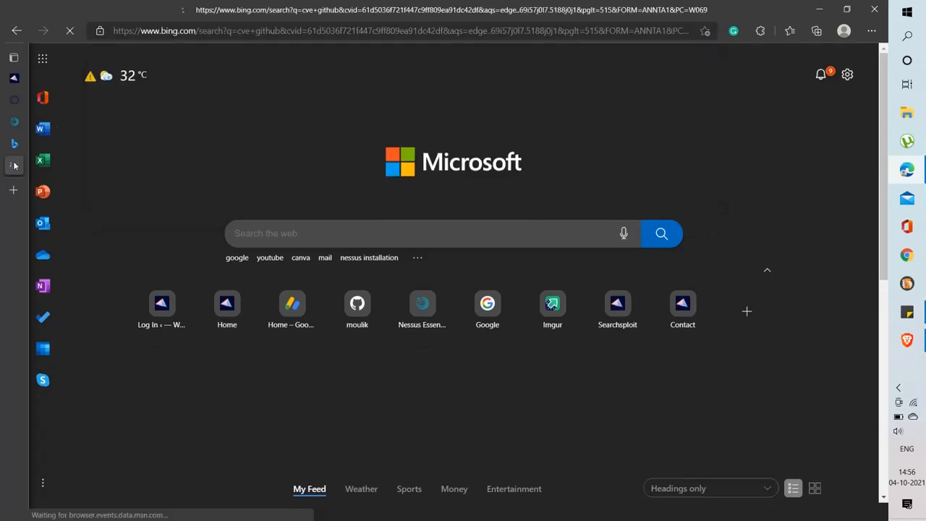
{"action": "scroll", "coordinate": [203, 223], "scroll_direction": "down", "scroll_amount": 5}
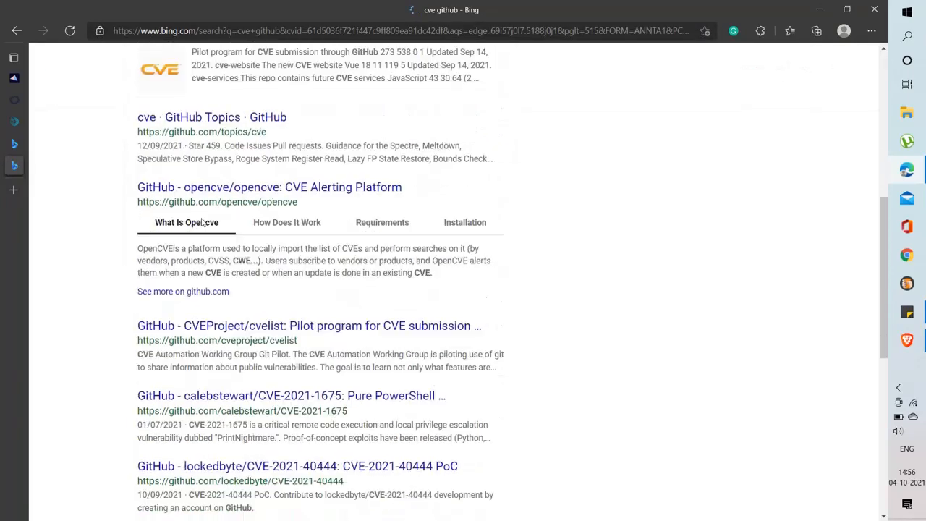
{"action": "scroll", "coordinate": [203, 223], "scroll_direction": "up", "scroll_amount": 2}
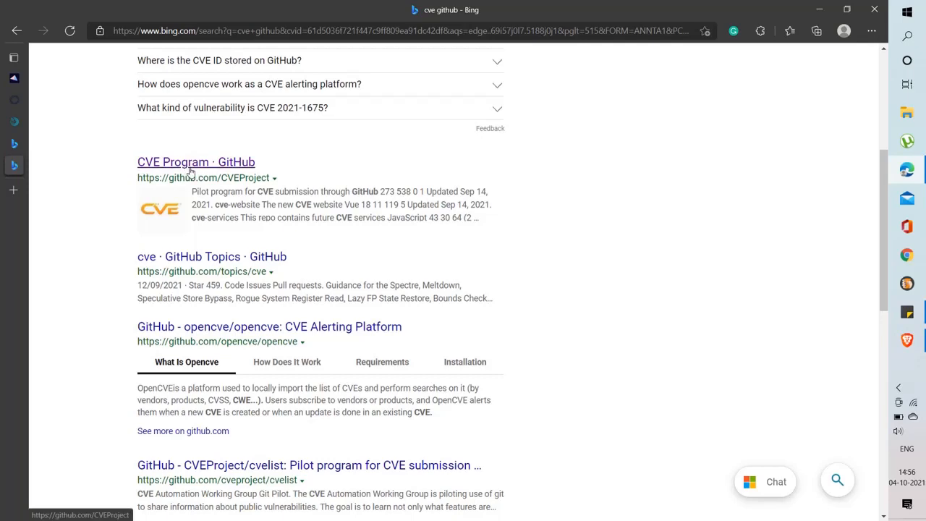
{"action": "scroll", "coordinate": [194, 171], "scroll_direction": "up", "scroll_amount": 4}
{"action": "scroll", "coordinate": [208, 231], "scroll_direction": "down", "scroll_amount": 3}
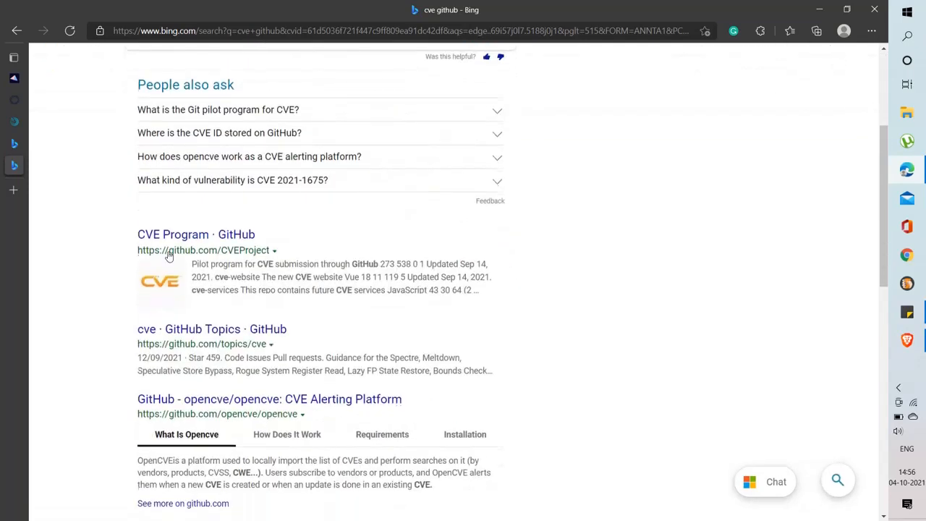
{"action": "left_click", "coordinate": [208, 233]}
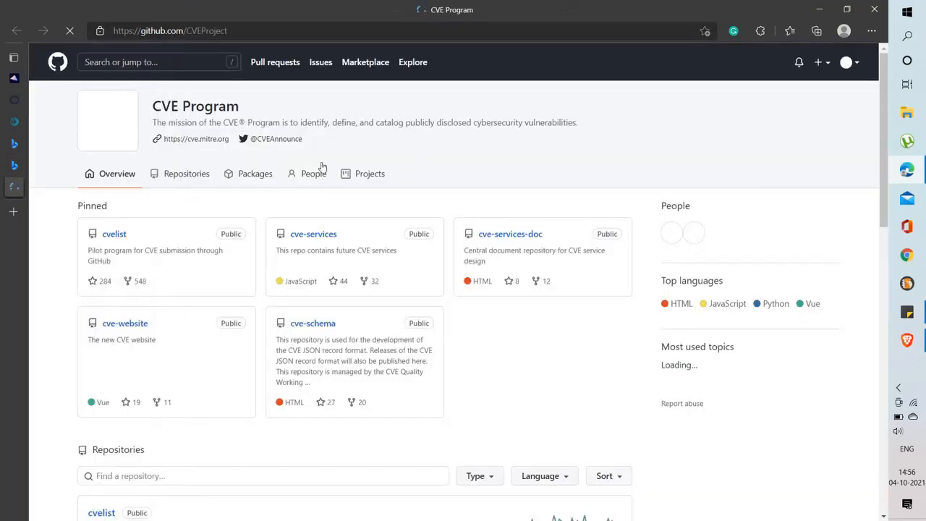
Open the cvelist repository and browse into its 1999/1xxx folder
{"action": "left_click", "coordinate": [115, 235]}
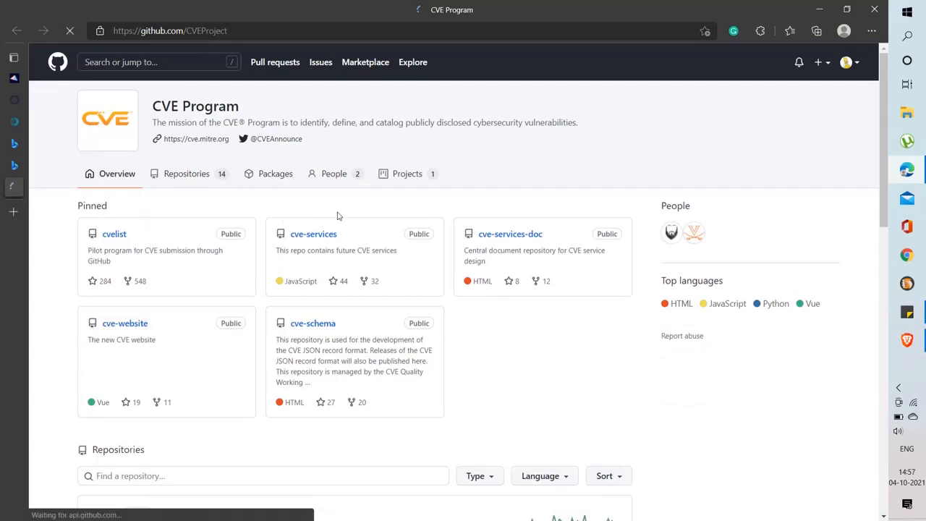
{"action": "scroll", "coordinate": [180, 191], "scroll_direction": "down", "scroll_amount": 6}
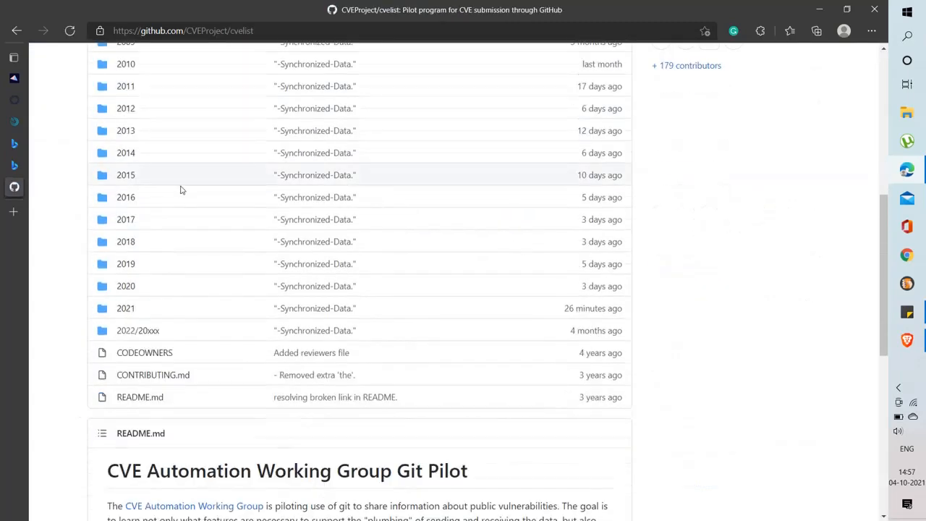
{"action": "scroll", "coordinate": [235, 253], "scroll_direction": "up", "scroll_amount": 5}
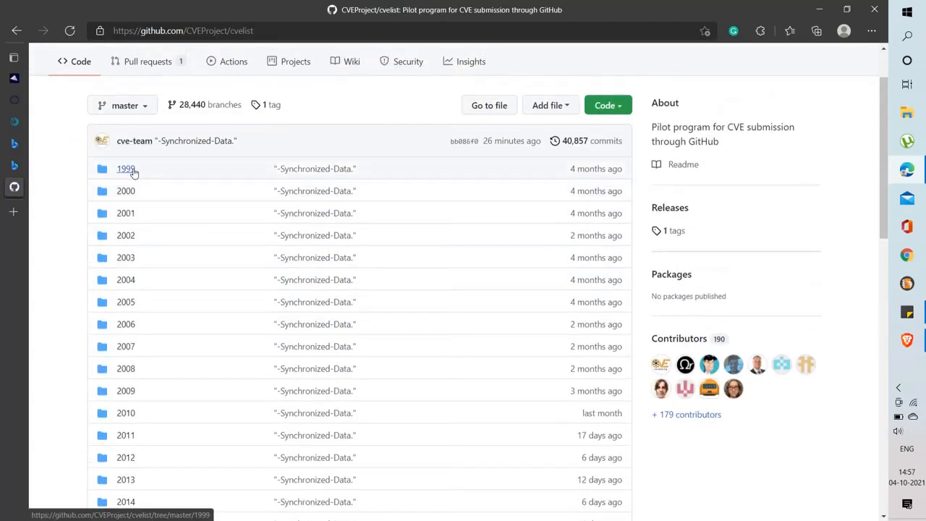
{"action": "scroll", "coordinate": [132, 174], "scroll_direction": "down", "scroll_amount": 2}
{"action": "scroll", "coordinate": [138, 217], "scroll_direction": "down", "scroll_amount": 5}
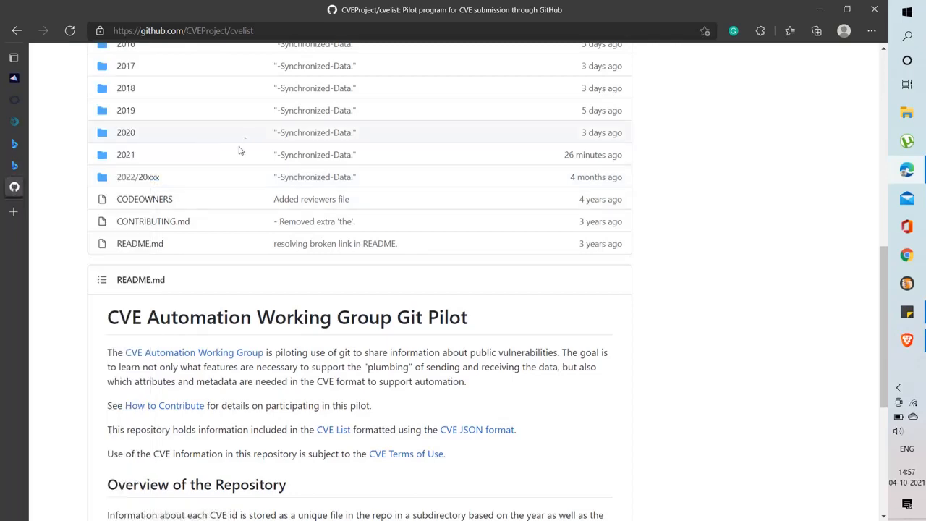
{"action": "scroll", "coordinate": [112, 159], "scroll_direction": "up", "scroll_amount": 2}
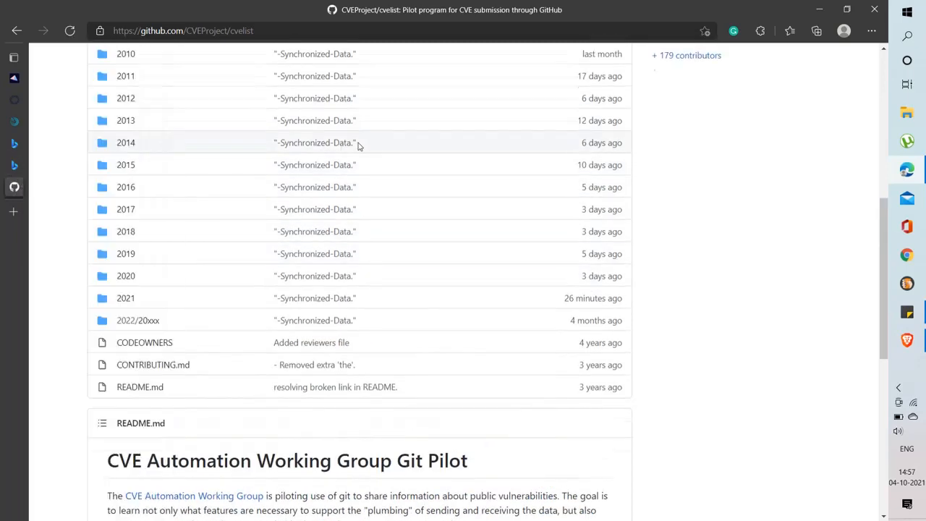
{"action": "scroll", "coordinate": [152, 152], "scroll_direction": "up", "scroll_amount": 4}
{"action": "left_click", "coordinate": [125, 96]}
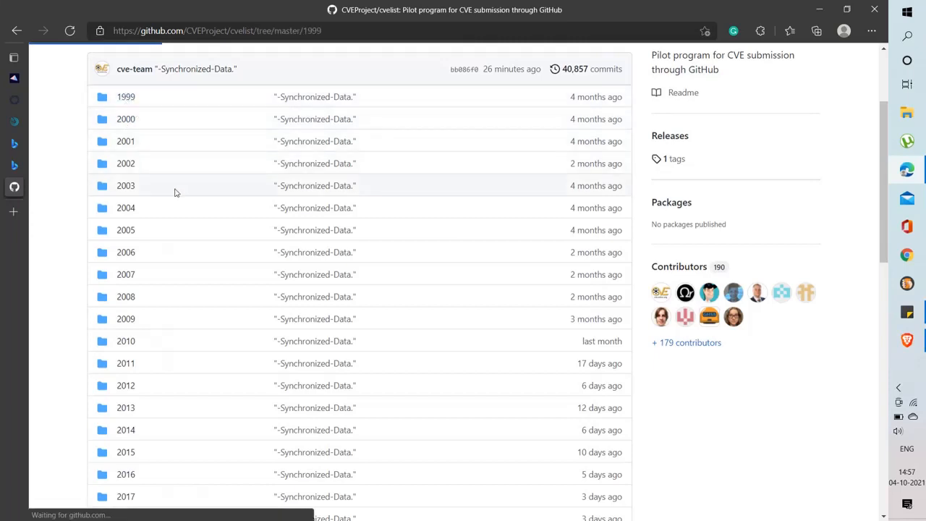
{"action": "left_click", "coordinate": [130, 285]}
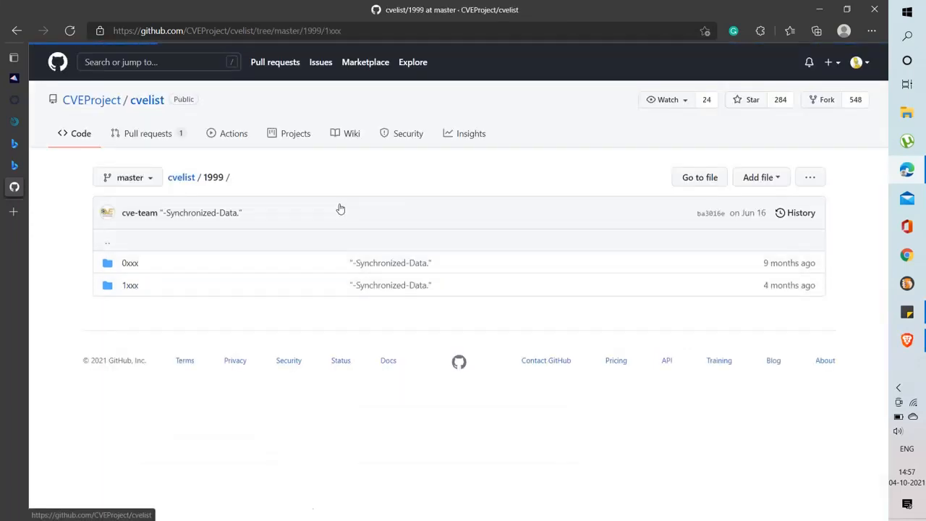
Select the CVE-1999-1002.json file name and check edit options on the Nessus CVE field
{"action": "left_click_drag", "start_coordinate": [204, 263], "coordinate": [113, 262]}
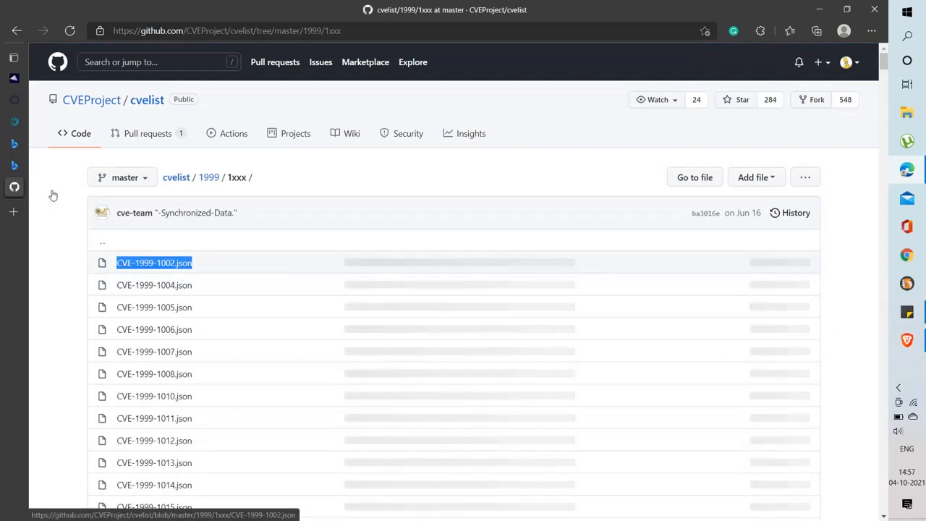
{"action": "mouse_move", "coordinate": [23, 156]}
{"action": "left_click", "coordinate": [29, 99]}
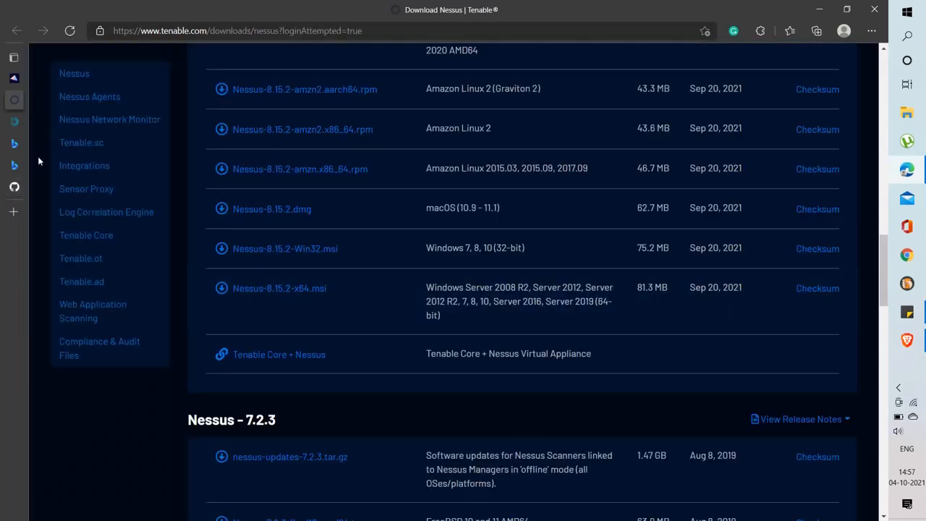
{"action": "left_click", "coordinate": [66, 121]}
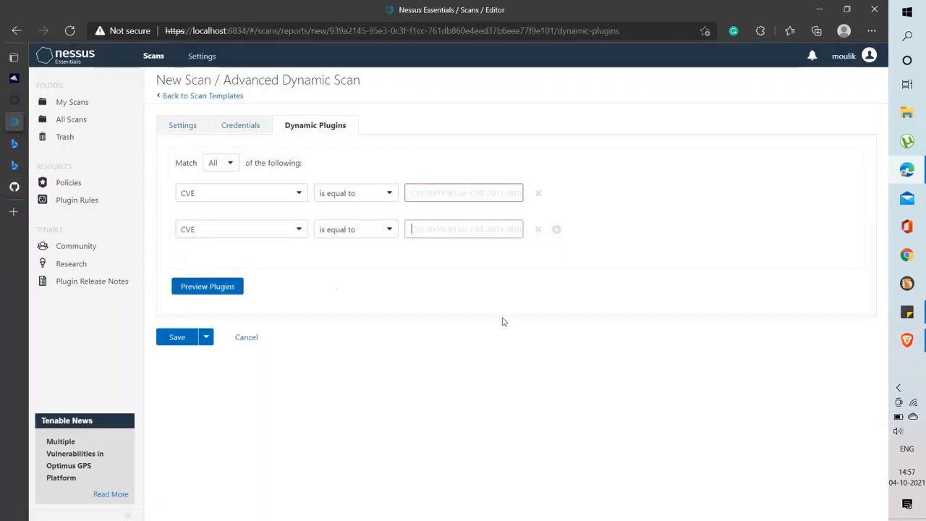
{"action": "right_click", "coordinate": [466, 198]}
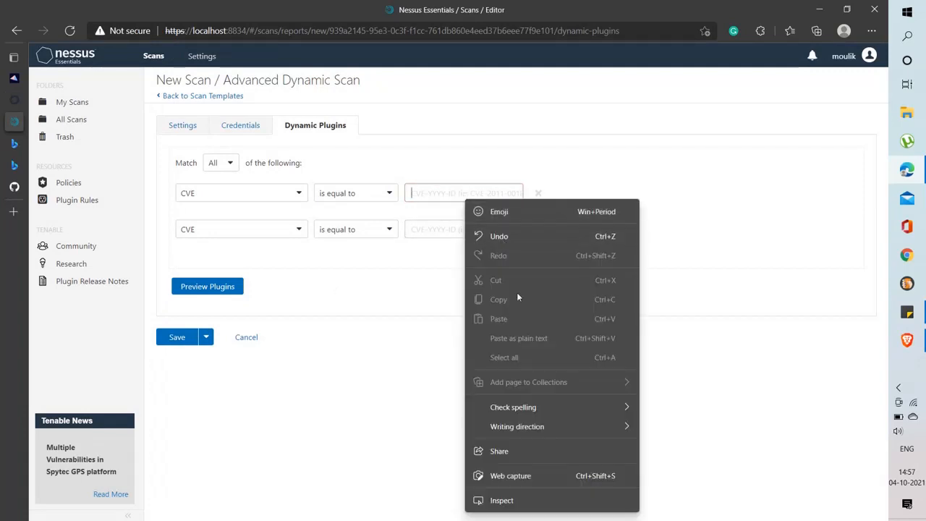
{"action": "left_click", "coordinate": [452, 194]}
{"action": "right_click", "coordinate": [451, 193]}
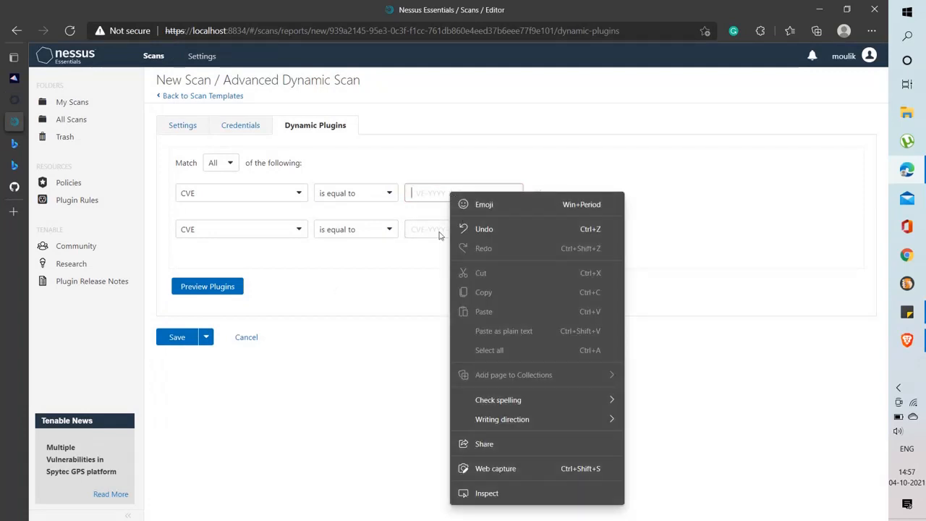
{"action": "left_click", "coordinate": [231, 128]}
Close the cve github results tab and copy the CVE-1999-1002.json file name
{"action": "left_click", "coordinate": [15, 165]}
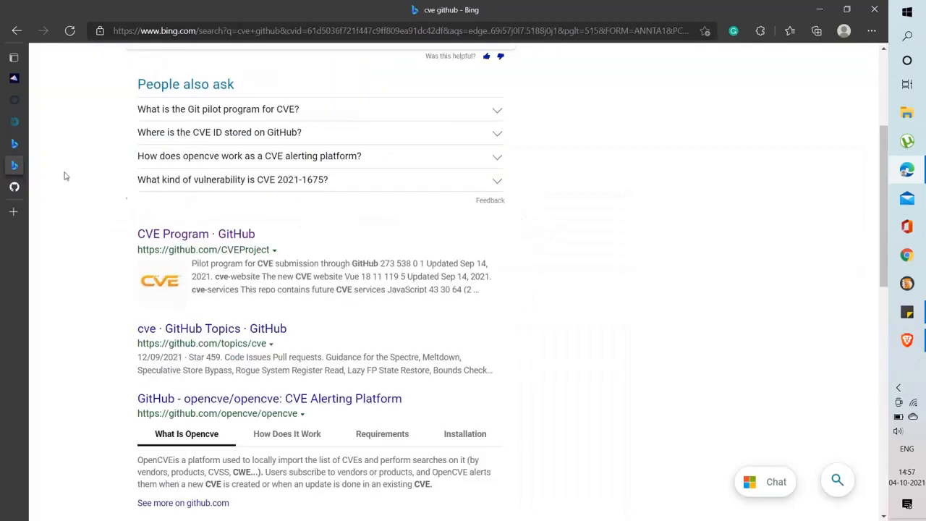
{"action": "mouse_move", "coordinate": [50, 166]}
{"action": "left_click", "coordinate": [156, 165]}
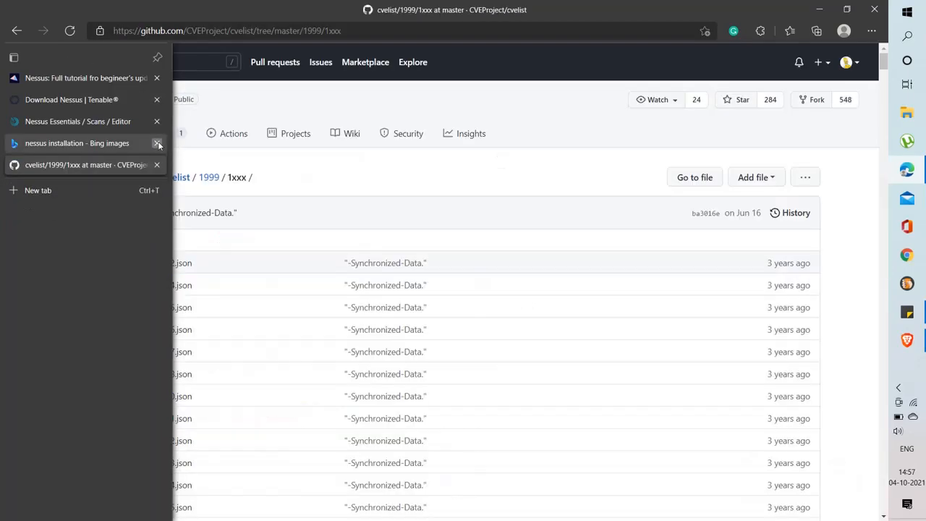
{"action": "left_click_drag", "start_coordinate": [207, 263], "coordinate": [114, 262]}
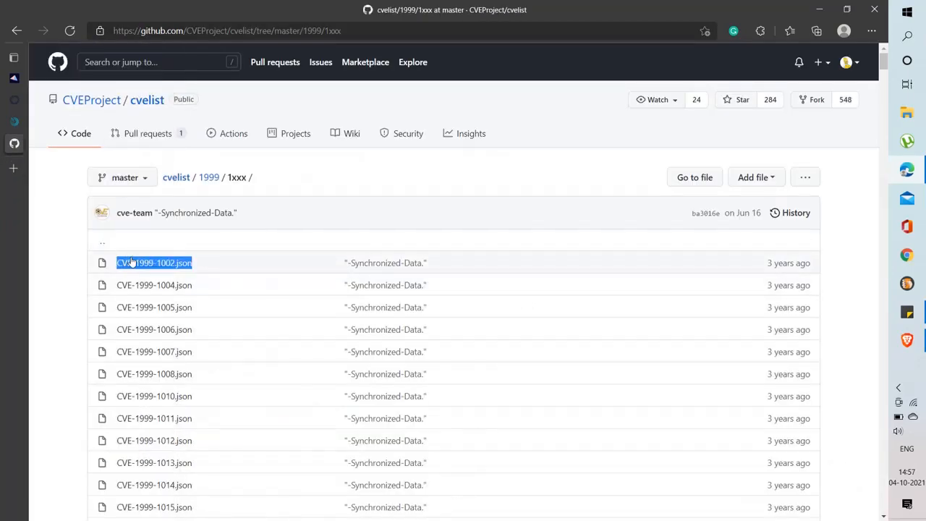
{"action": "right_click", "coordinate": [175, 259]}
{"action": "left_click", "coordinate": [178, 272]}
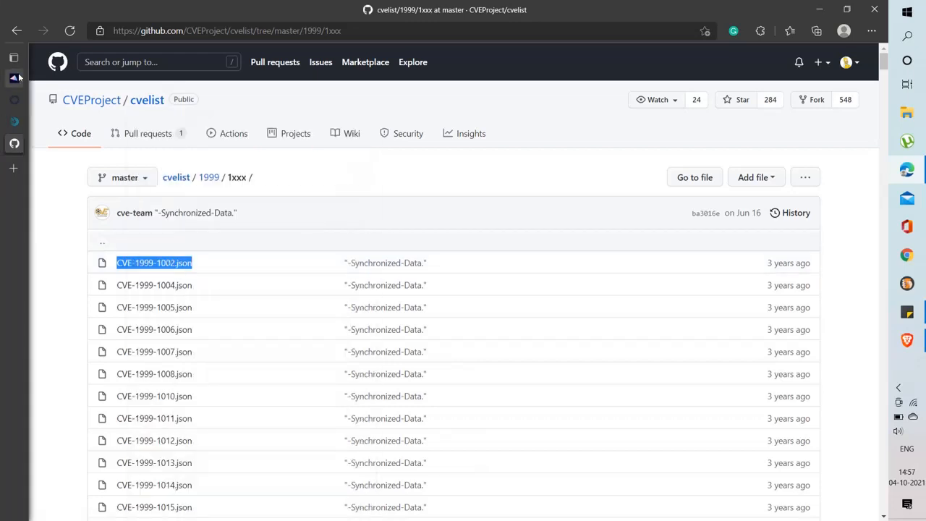
{"action": "left_click", "coordinate": [58, 121]}
Paste CVE-1999-1002.json as the CVE filter, drop the second rule, set 'does not contain', and save
{"action": "right_click", "coordinate": [439, 188]}
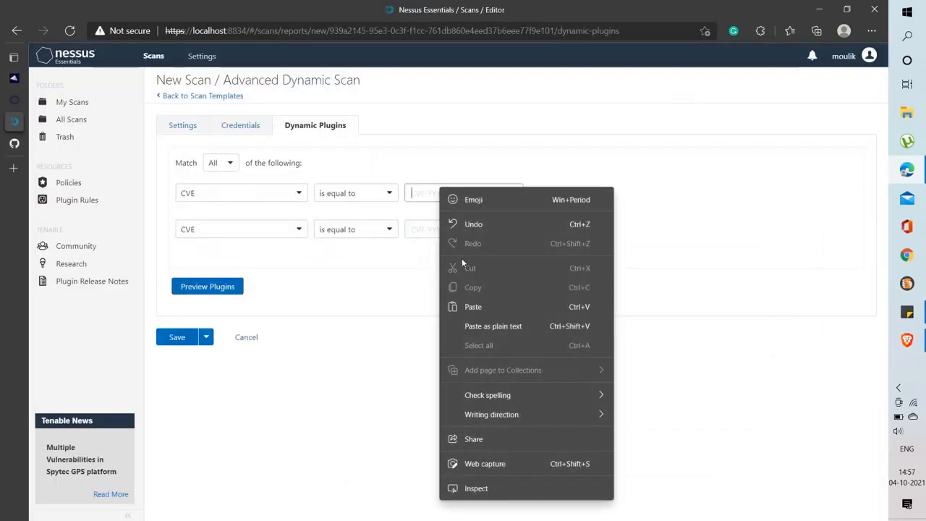
{"action": "left_click", "coordinate": [489, 306]}
{"action": "left_click", "coordinate": [538, 230]}
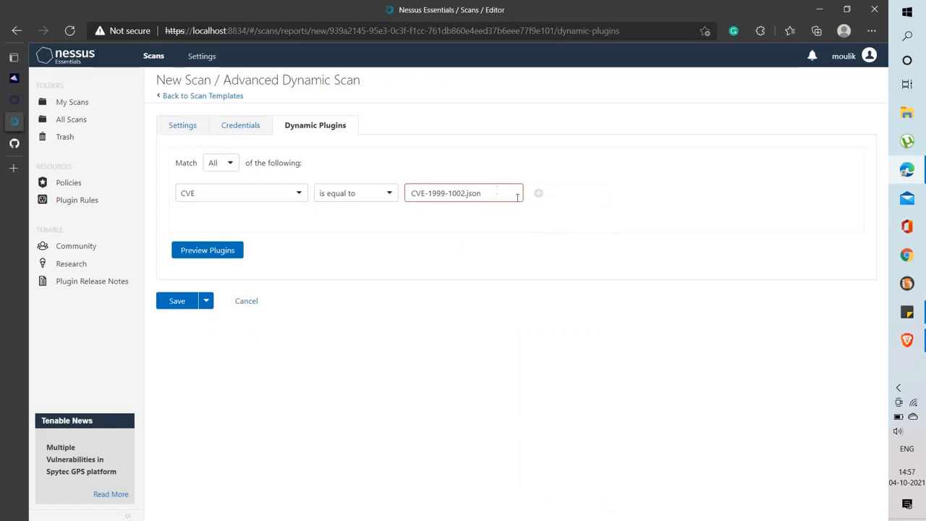
{"action": "left_click", "coordinate": [384, 191]}
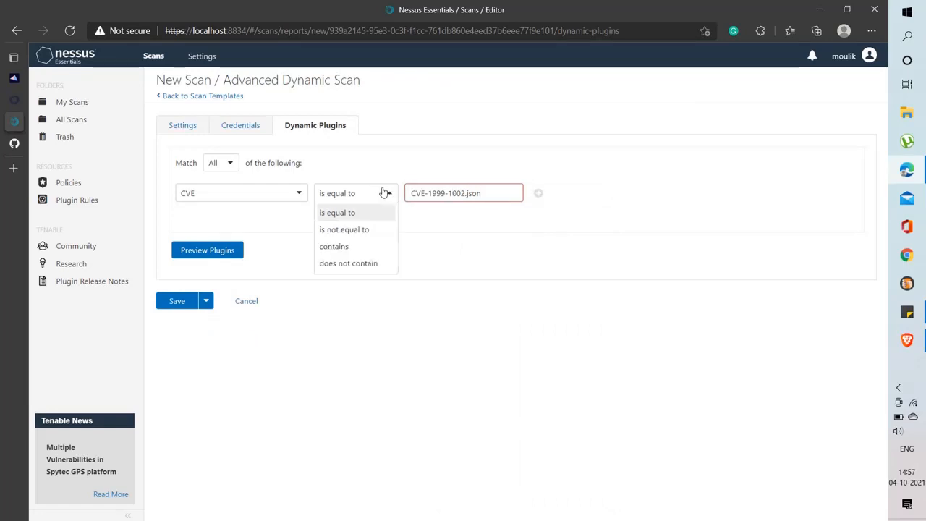
{"action": "left_click", "coordinate": [377, 264]}
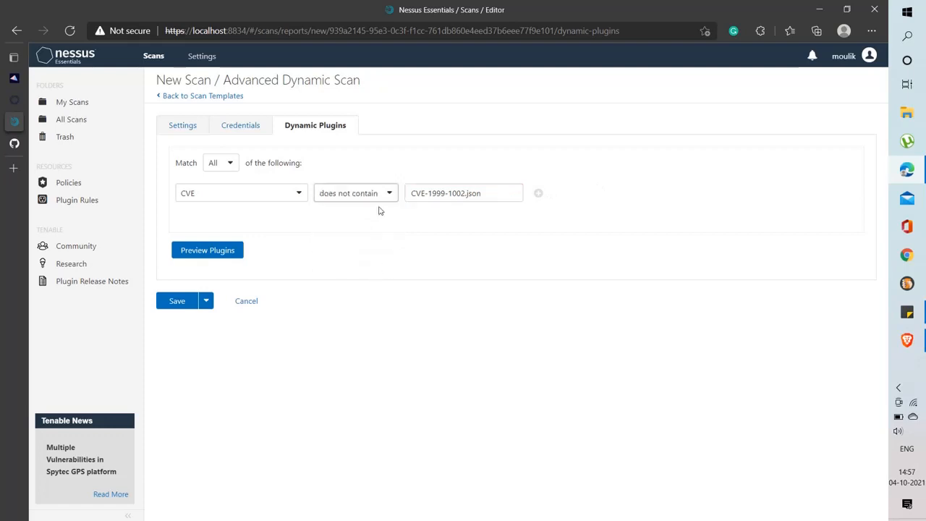
{"action": "left_click", "coordinate": [180, 301]}
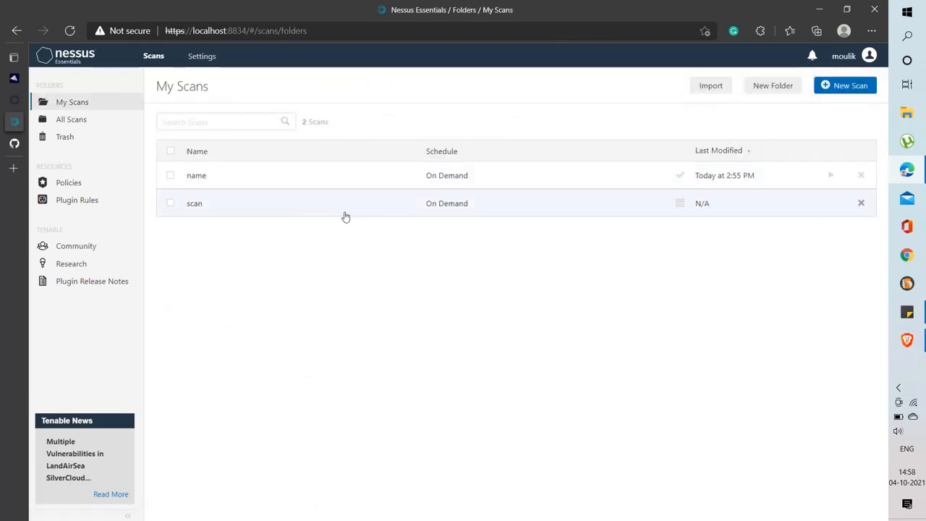
Check the Trash folder, then view the empty 'scan' details and return to My Scans
{"action": "left_click", "coordinate": [845, 86]}
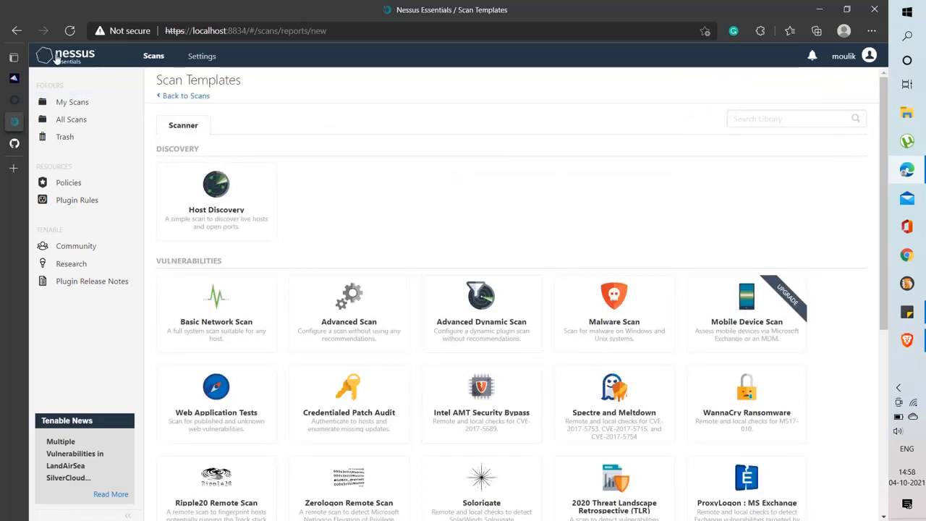
{"action": "left_click", "coordinate": [72, 101]}
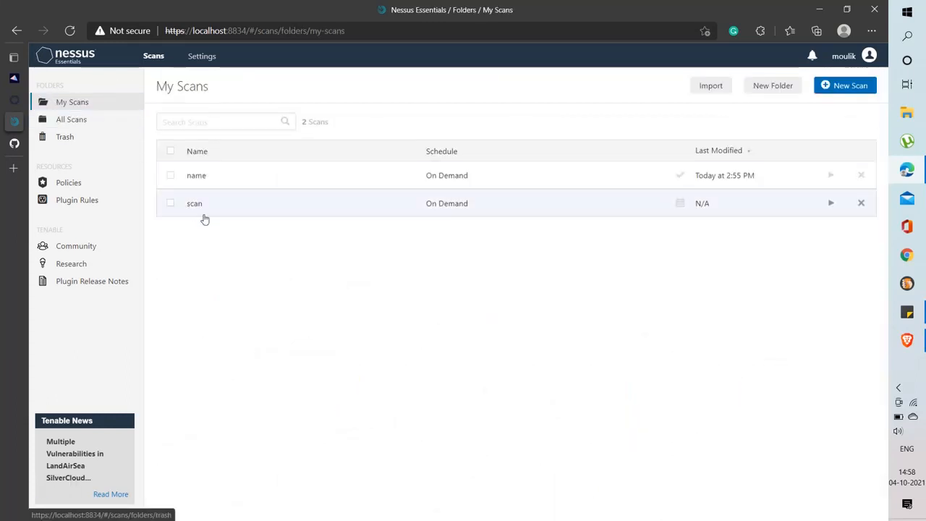
{"action": "left_click", "coordinate": [64, 136]}
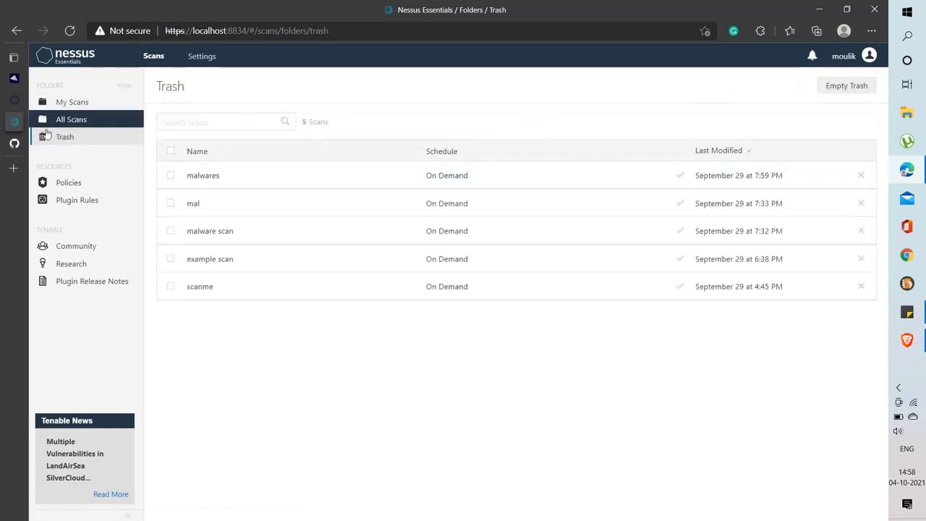
{"action": "left_click", "coordinate": [85, 103]}
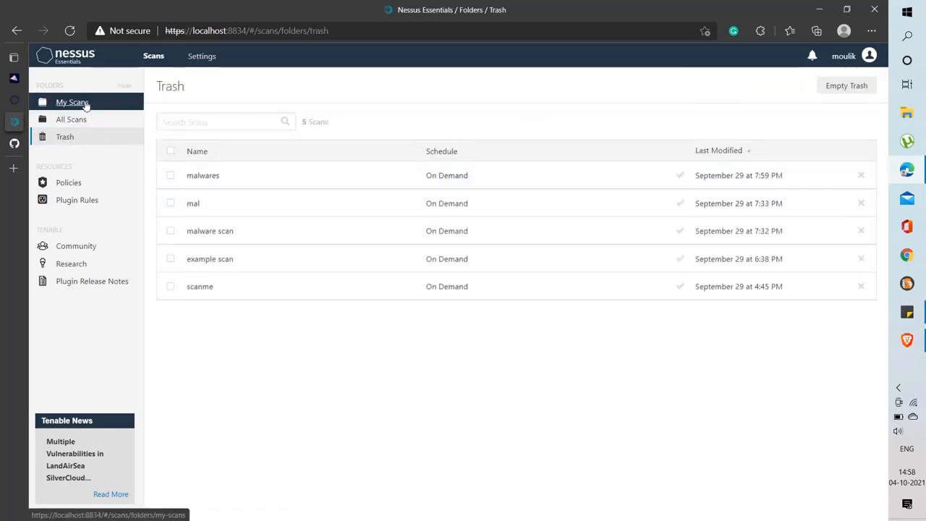
{"action": "left_click", "coordinate": [449, 203]}
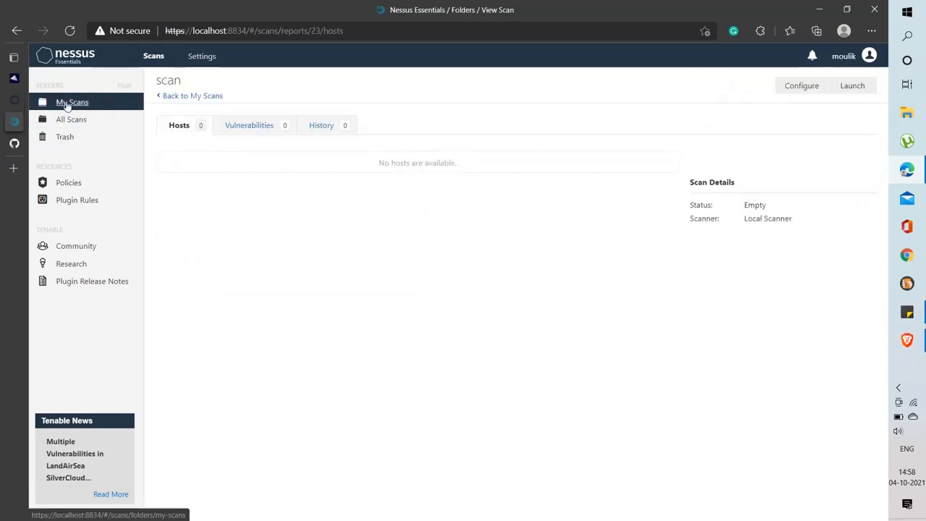
{"action": "left_click", "coordinate": [66, 105]}
Create a Malware Scan named 'scan 1' targeting scanme.nmap.org and try to save it
{"action": "left_click", "coordinate": [837, 87]}
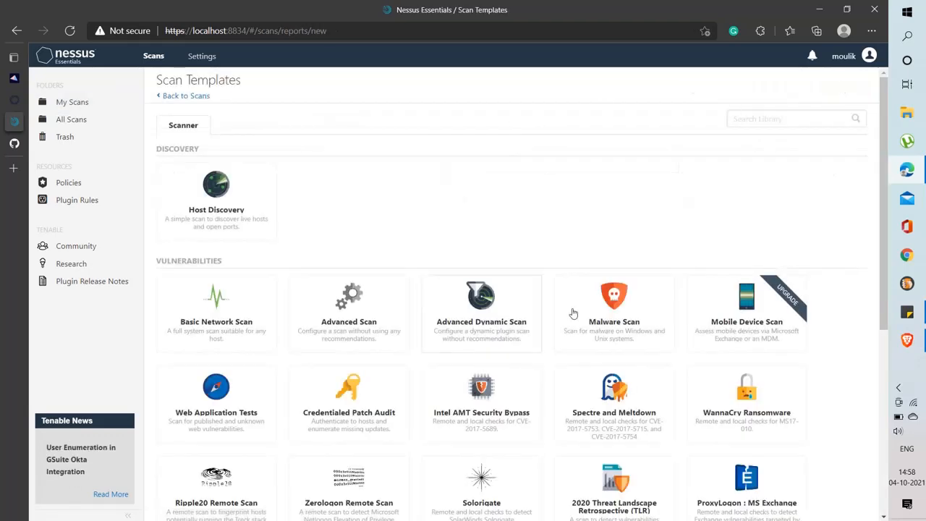
{"action": "scroll", "coordinate": [573, 313], "scroll_direction": "down", "scroll_amount": 2}
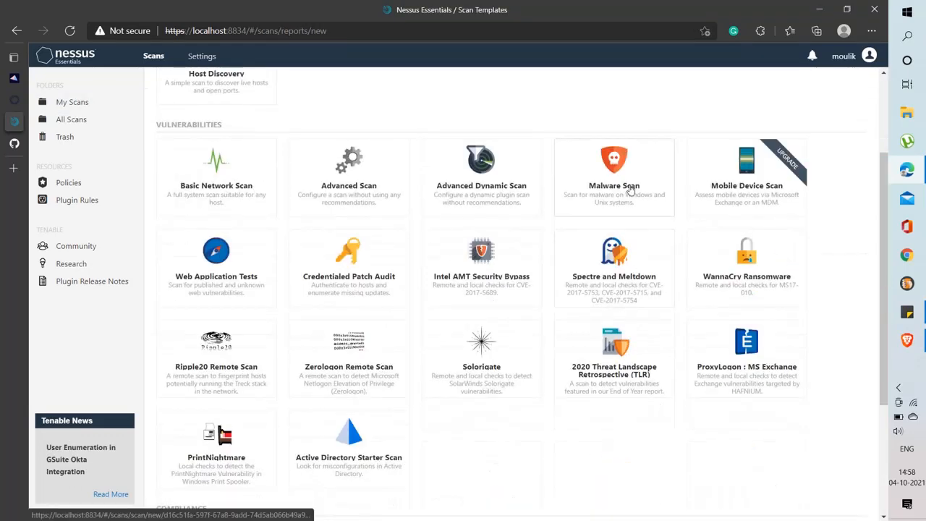
{"action": "left_click", "coordinate": [625, 190]}
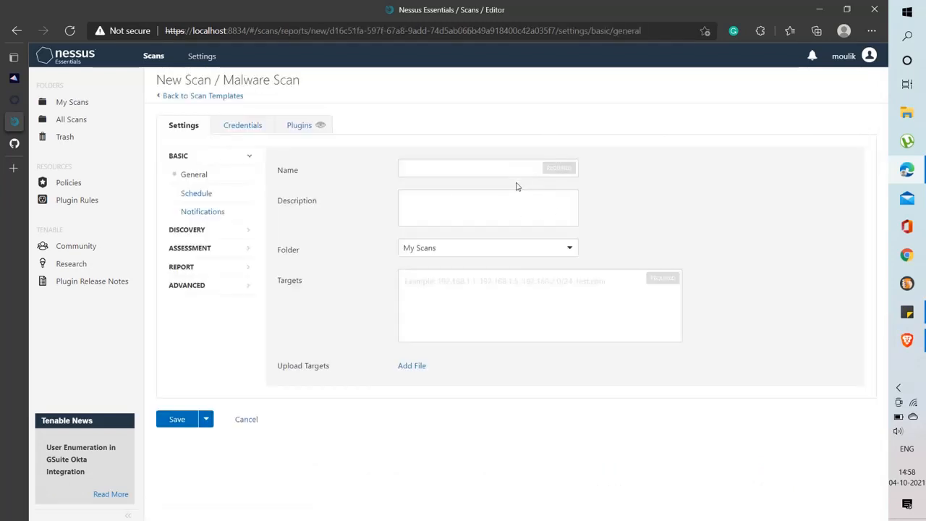
{"action": "left_click", "coordinate": [449, 160]}
{"action": "type", "text": "scan 1"}
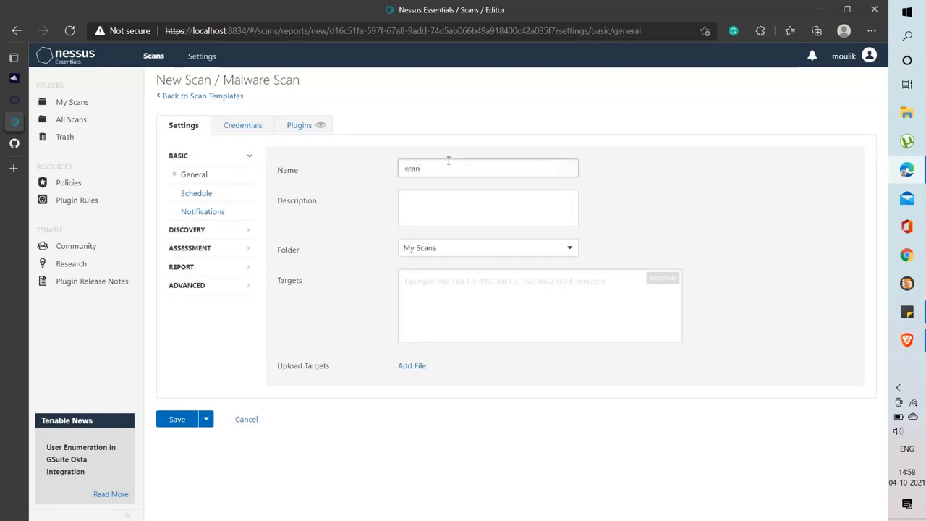
{"action": "left_click", "coordinate": [464, 301]}
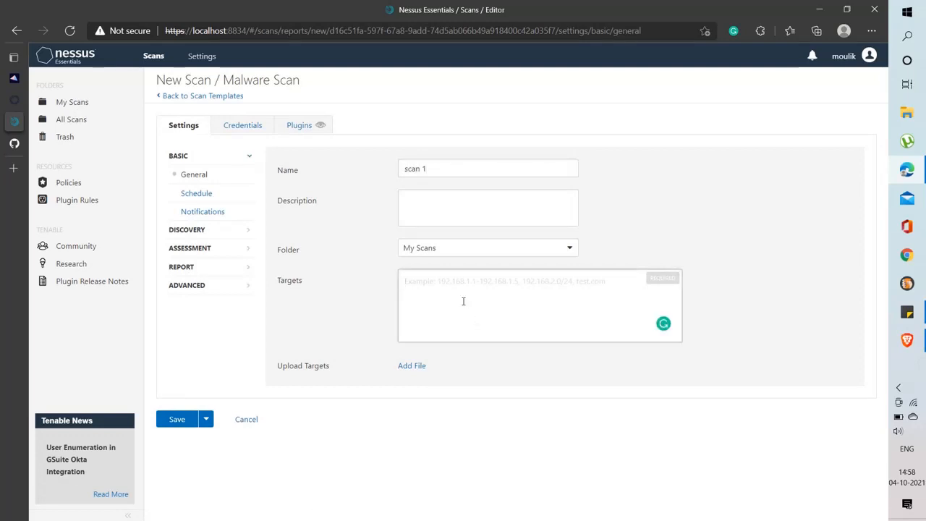
{"action": "type", "text": "scanme"}
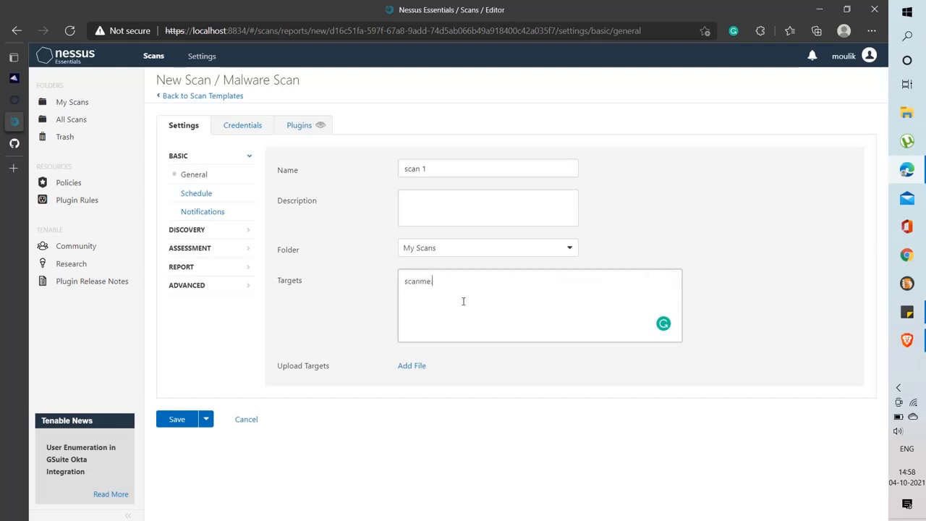
{"action": "type", "text": ".nmap.org"}
{"action": "left_click", "coordinate": [181, 419]}
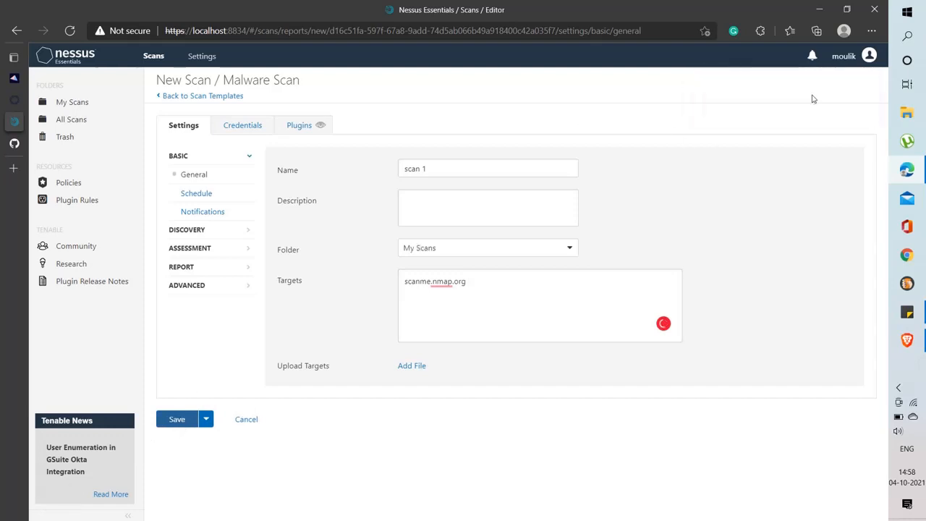
{"action": "left_click", "coordinate": [176, 420]}
Add SSH public-key credentials to the scan, then leave the unsaved form for the templates gallery
{"action": "left_click", "coordinate": [255, 130]}
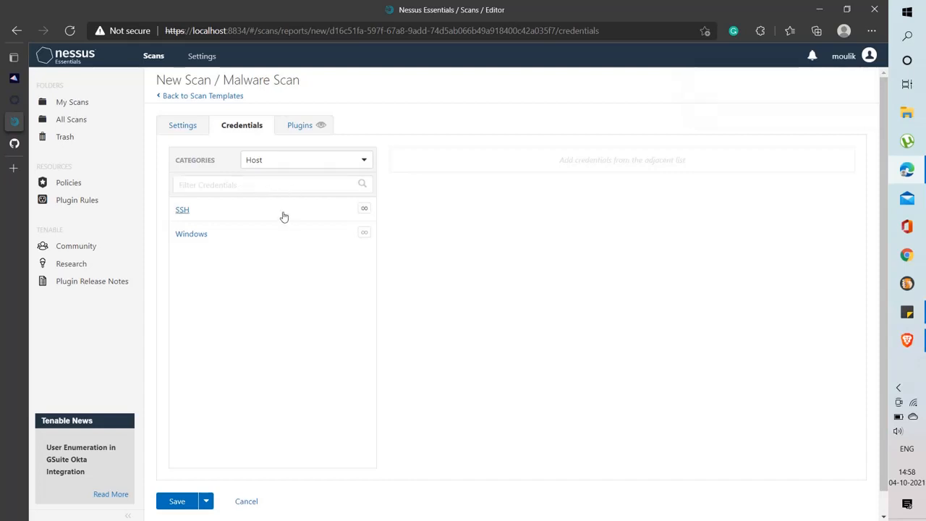
{"action": "left_click", "coordinate": [236, 218]}
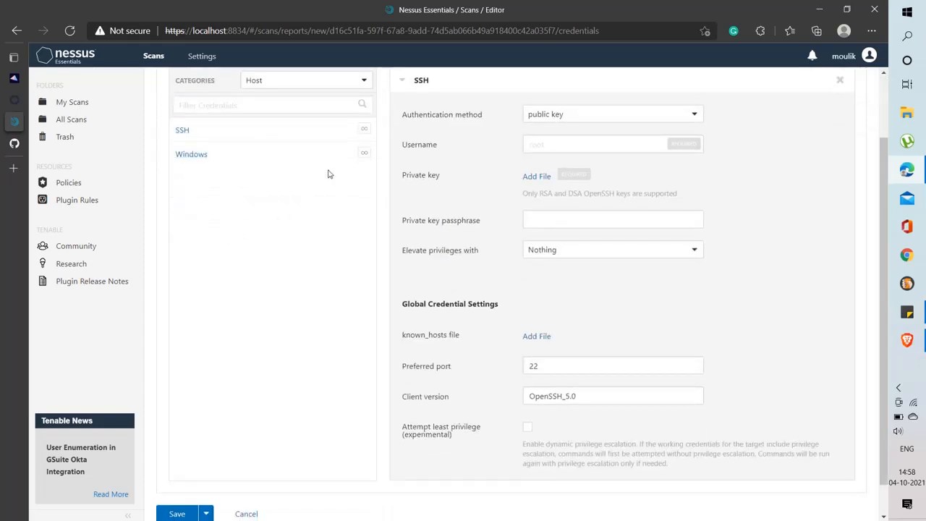
{"action": "left_click", "coordinate": [566, 119]}
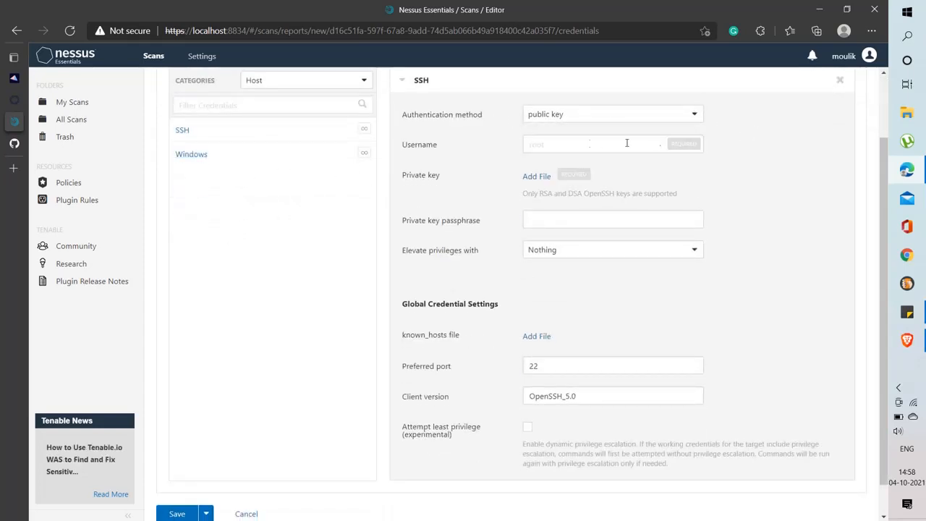
{"action": "left_click", "coordinate": [574, 145]}
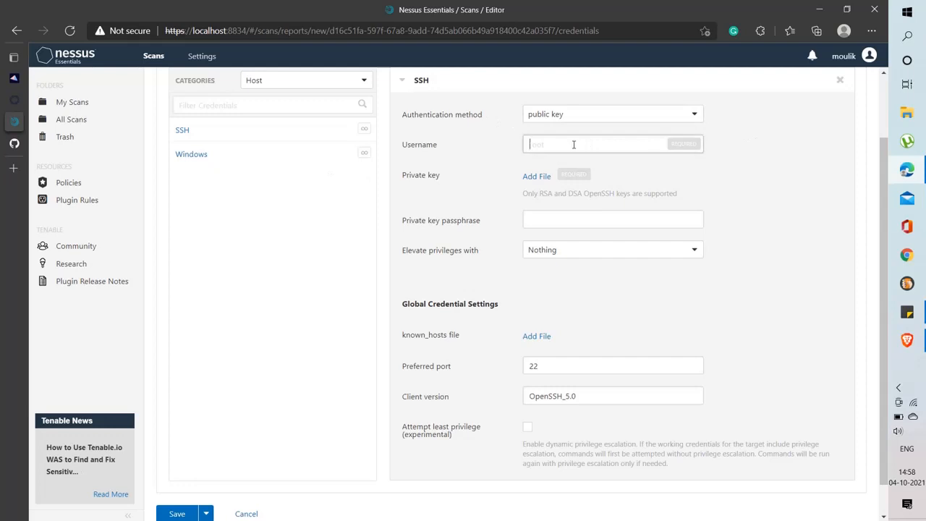
{"action": "left_click", "coordinate": [567, 219]}
{"action": "scroll", "coordinate": [620, 186], "scroll_direction": "up", "scroll_amount": 2}
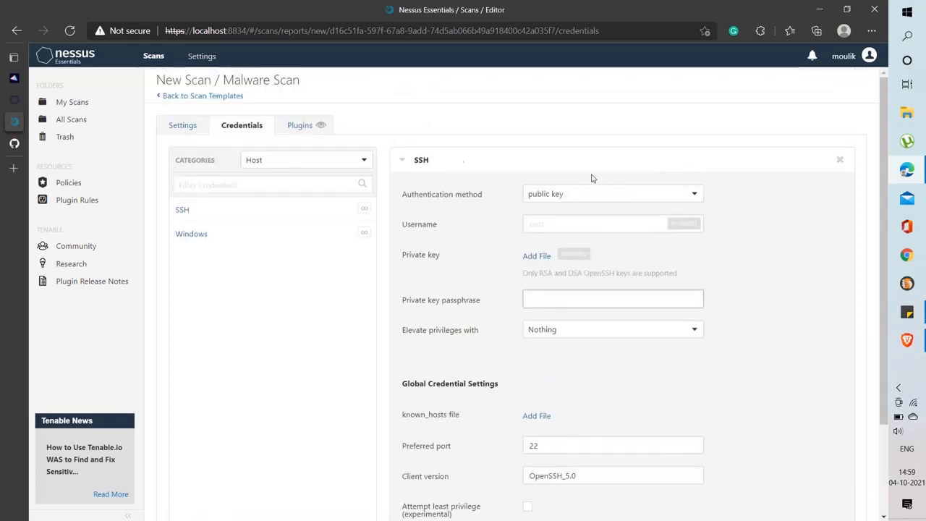
{"action": "left_click", "coordinate": [194, 128]}
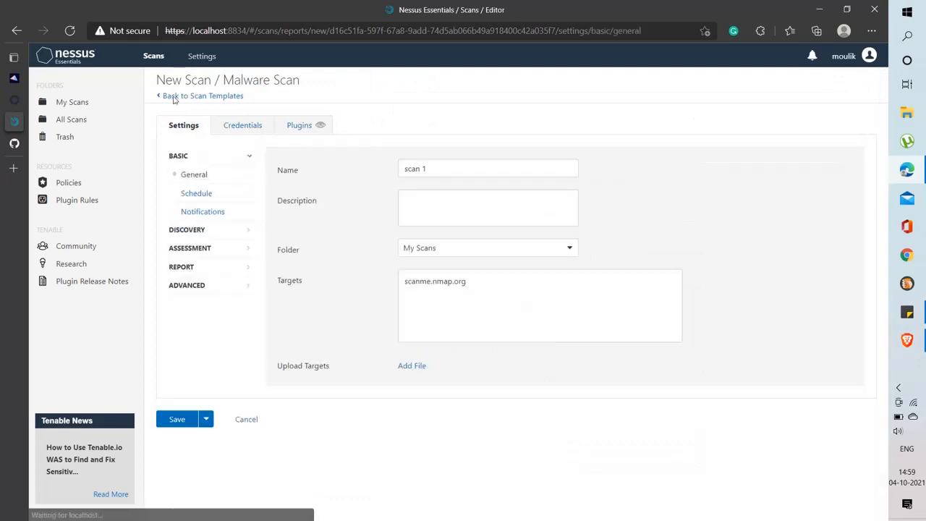
{"action": "left_click", "coordinate": [174, 95]}
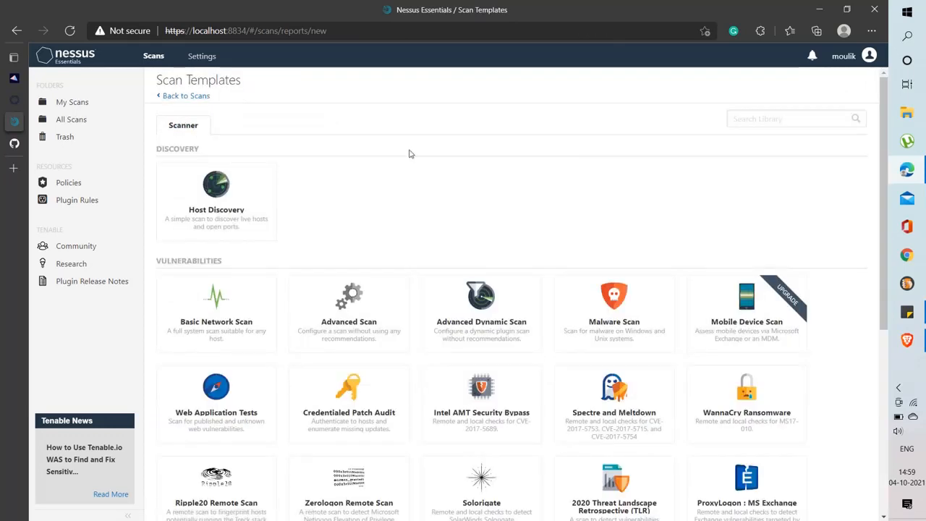
Scroll through the scan template cards, including Host Discovery and Malware Scan
{"action": "scroll", "coordinate": [681, 347], "scroll_direction": "down", "scroll_amount": 2}
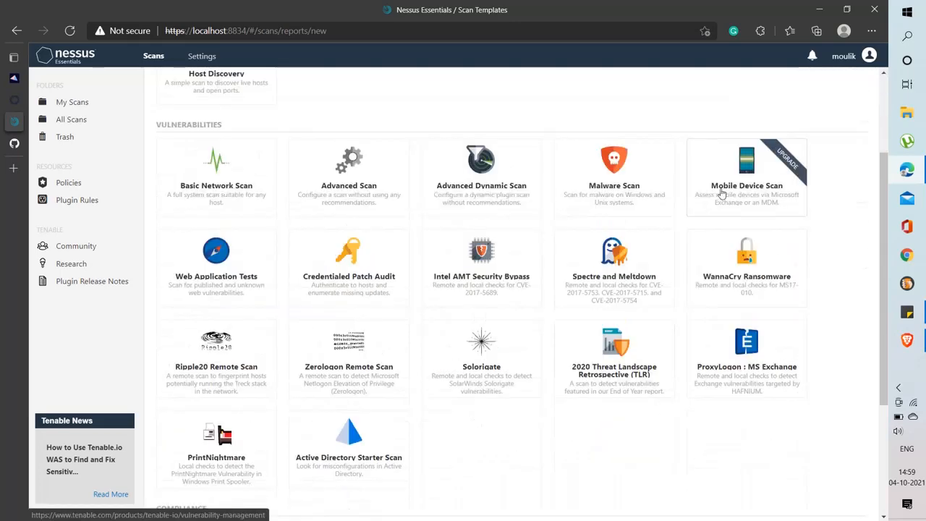
{"action": "scroll", "coordinate": [778, 283], "scroll_direction": "up", "scroll_amount": 2}
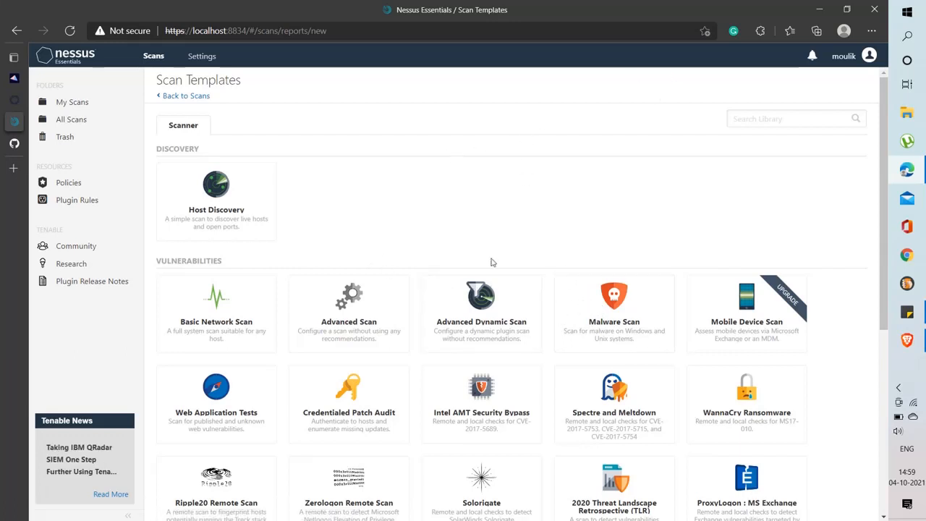
{"action": "scroll", "coordinate": [490, 263], "scroll_direction": "down", "scroll_amount": 1}
{"action": "scroll", "coordinate": [506, 239], "scroll_direction": "down", "scroll_amount": 1}
{"action": "scroll", "coordinate": [507, 290], "scroll_direction": "up", "scroll_amount": 3}
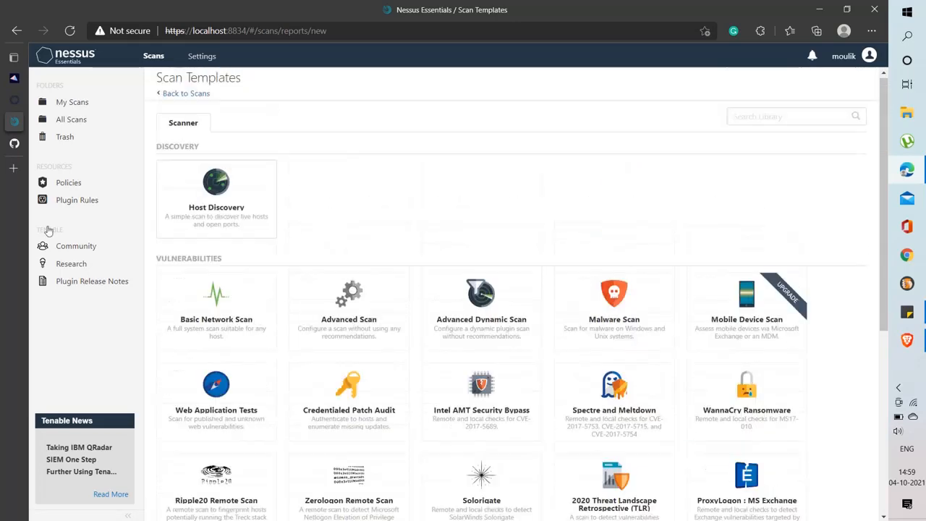
In Settings, browse the Advanced tab's Scanning, Logging and User Interface sections
{"action": "left_click", "coordinate": [202, 56]}
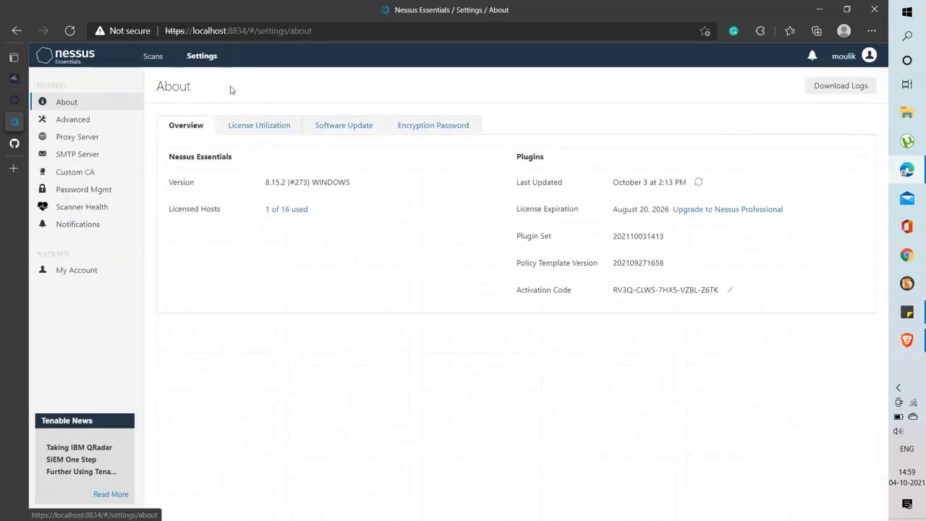
{"action": "left_click", "coordinate": [103, 125]}
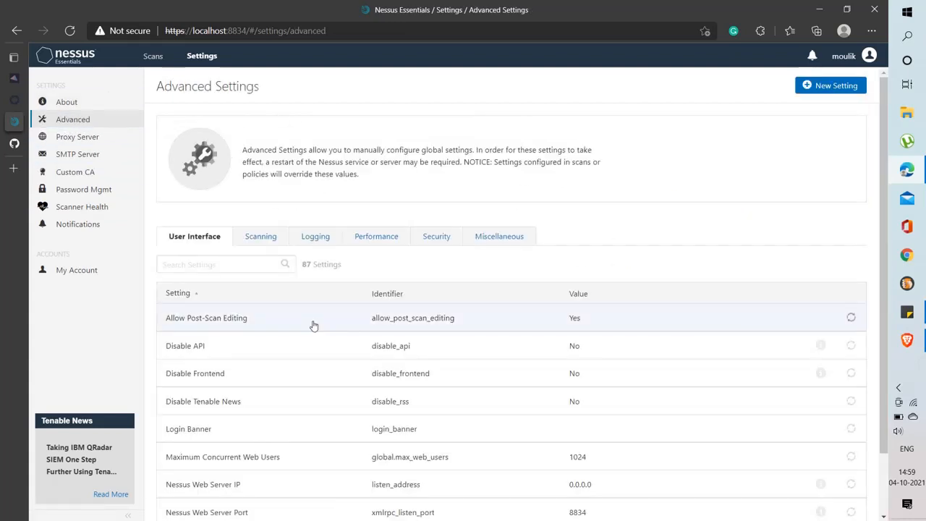
{"action": "scroll", "coordinate": [313, 325], "scroll_direction": "down", "scroll_amount": 1}
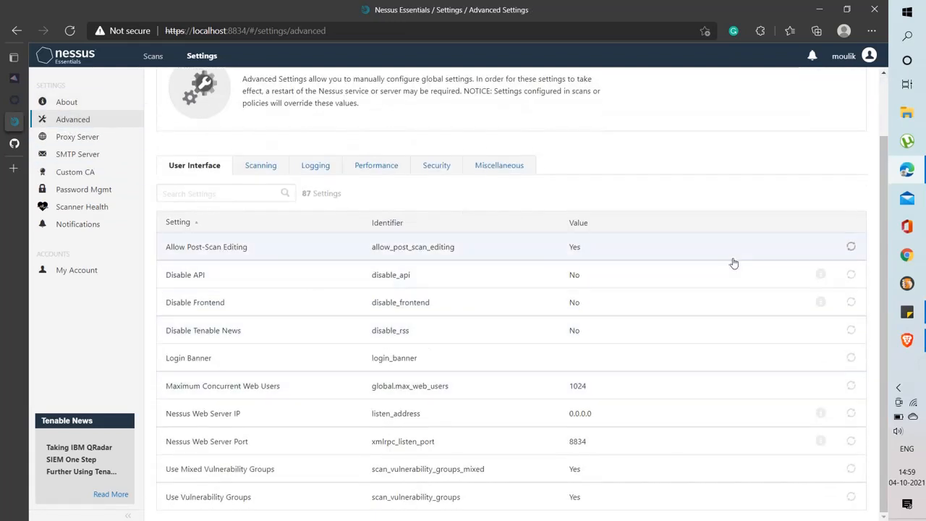
{"action": "left_click", "coordinate": [259, 166]}
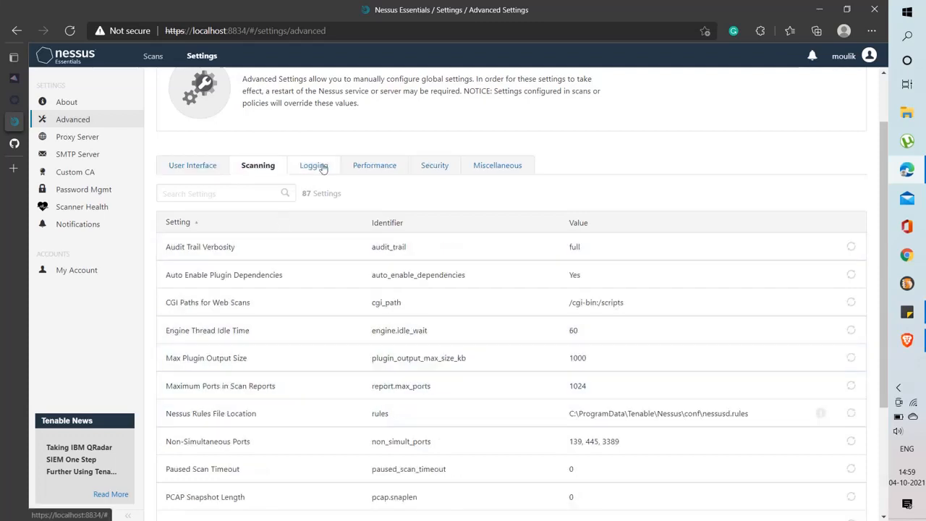
{"action": "left_click", "coordinate": [316, 165]}
{"action": "left_click", "coordinate": [194, 165]}
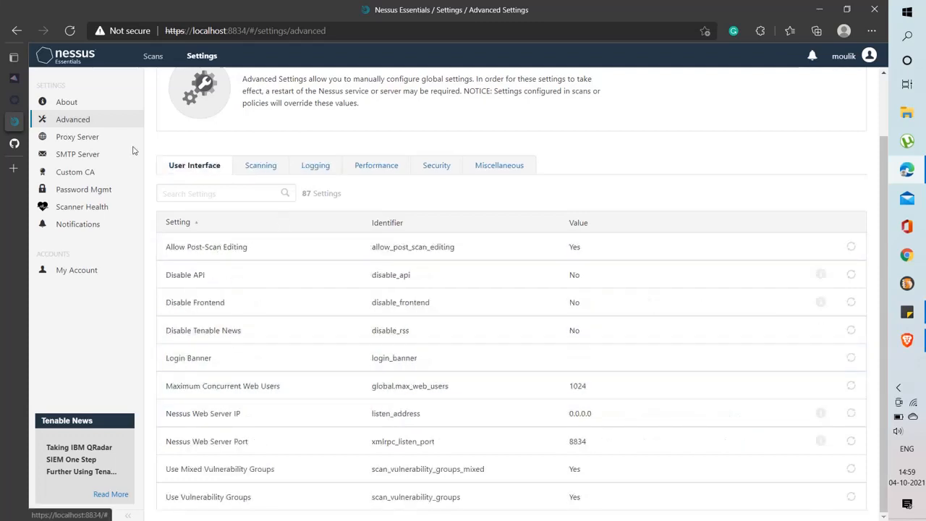
View the Proxy Server settings, then the About overview page
{"action": "left_click", "coordinate": [72, 144]}
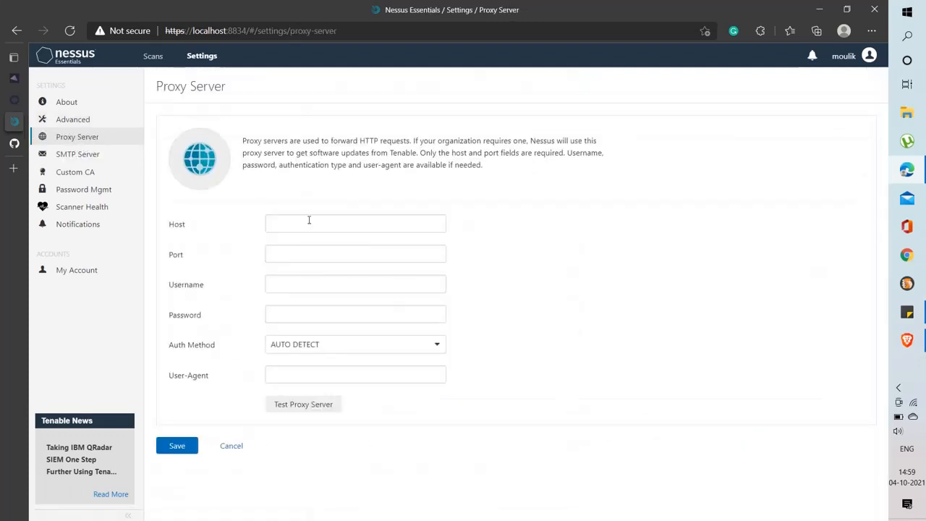
{"action": "left_click", "coordinate": [309, 221]}
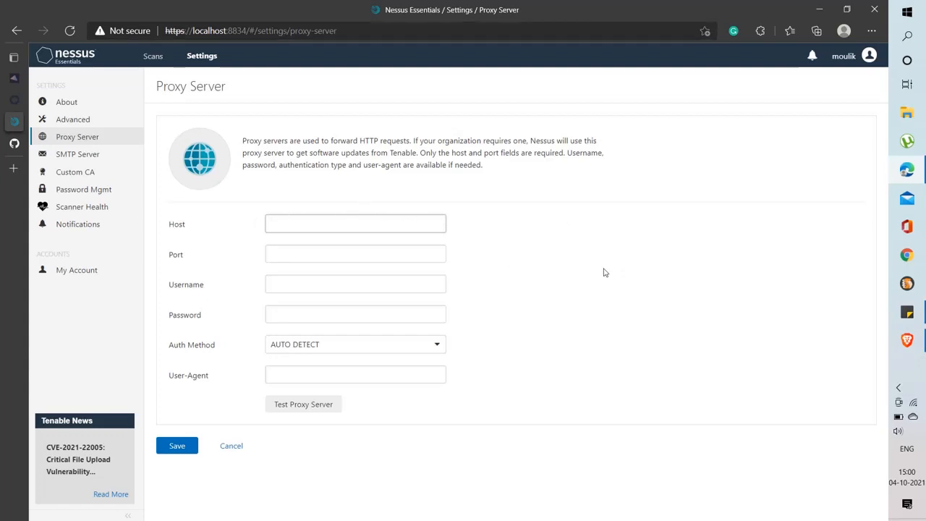
{"action": "left_click", "coordinate": [72, 102]}
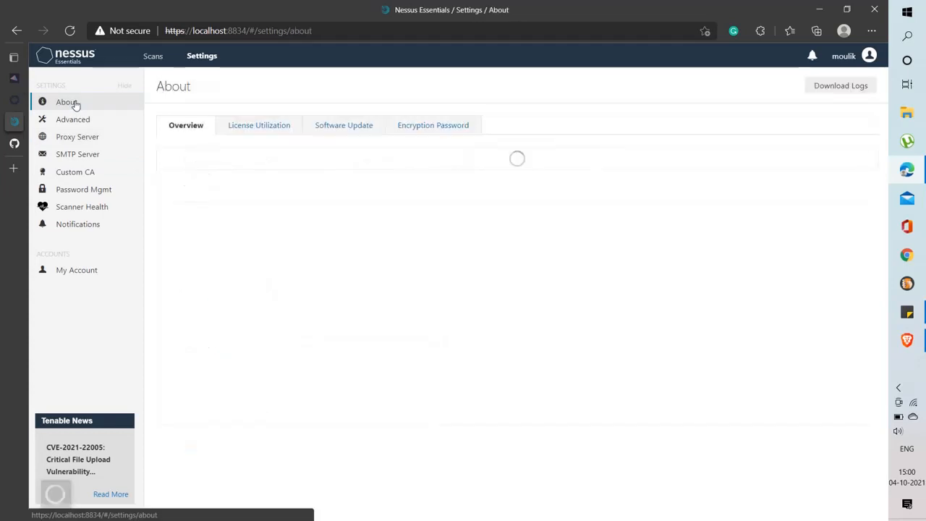
Return to My Scans, listing the 'name' and 'scan' scans, via the Nessus logo
{"action": "left_click", "coordinate": [76, 67]}
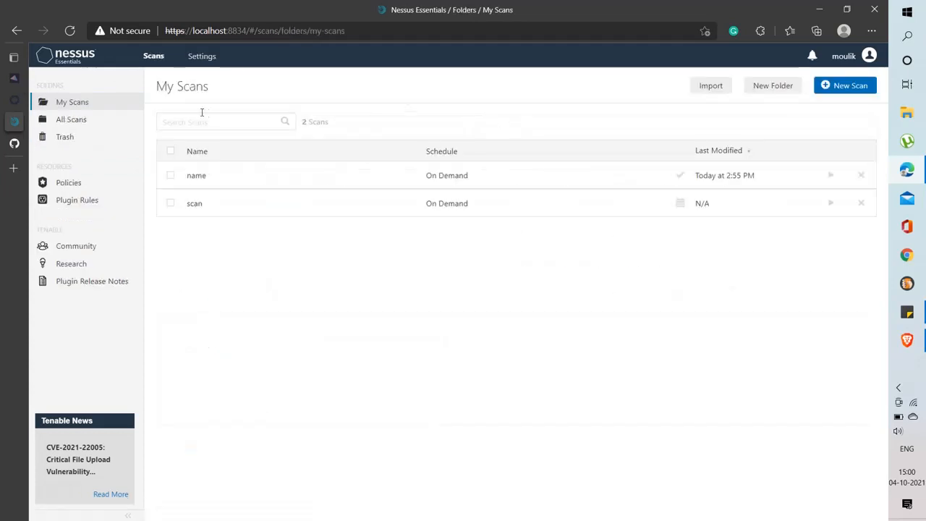